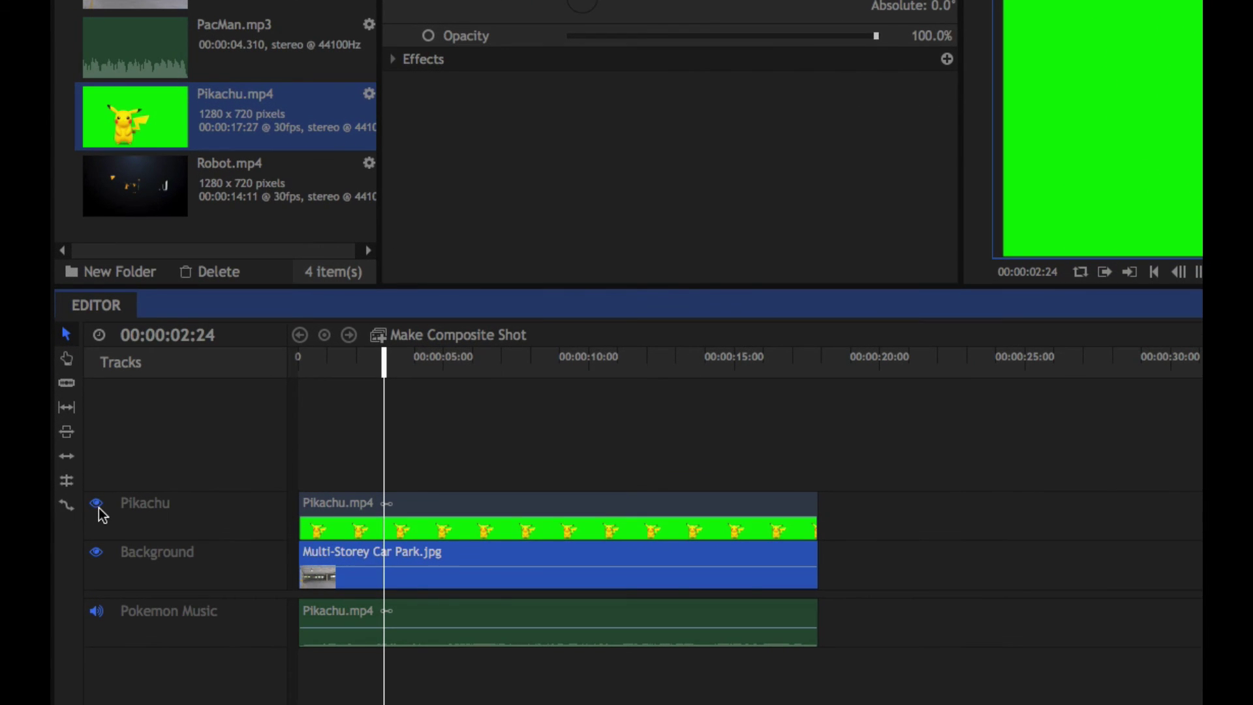
Toggle the Pikachu track's visibility off and on to compare the green-screen clip with the car park background beneath it.
{"action": "left_click", "coordinate": [97, 504]}
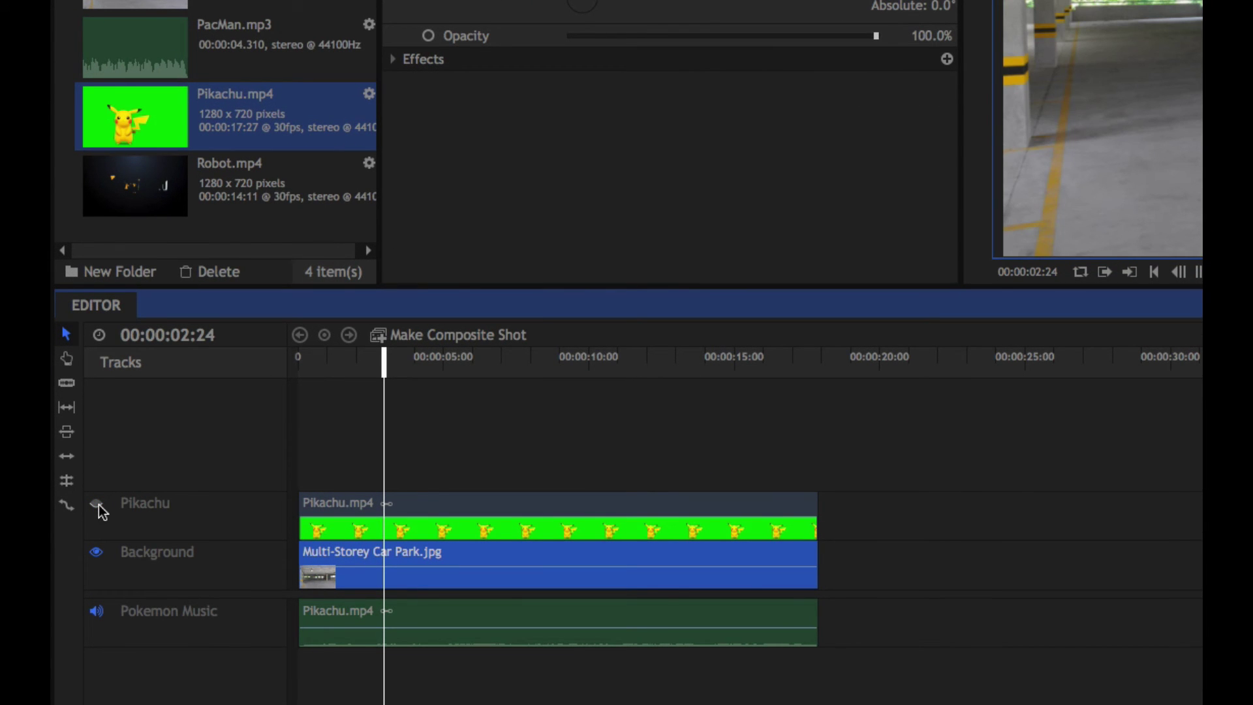
{"action": "left_click", "coordinate": [97, 505]}
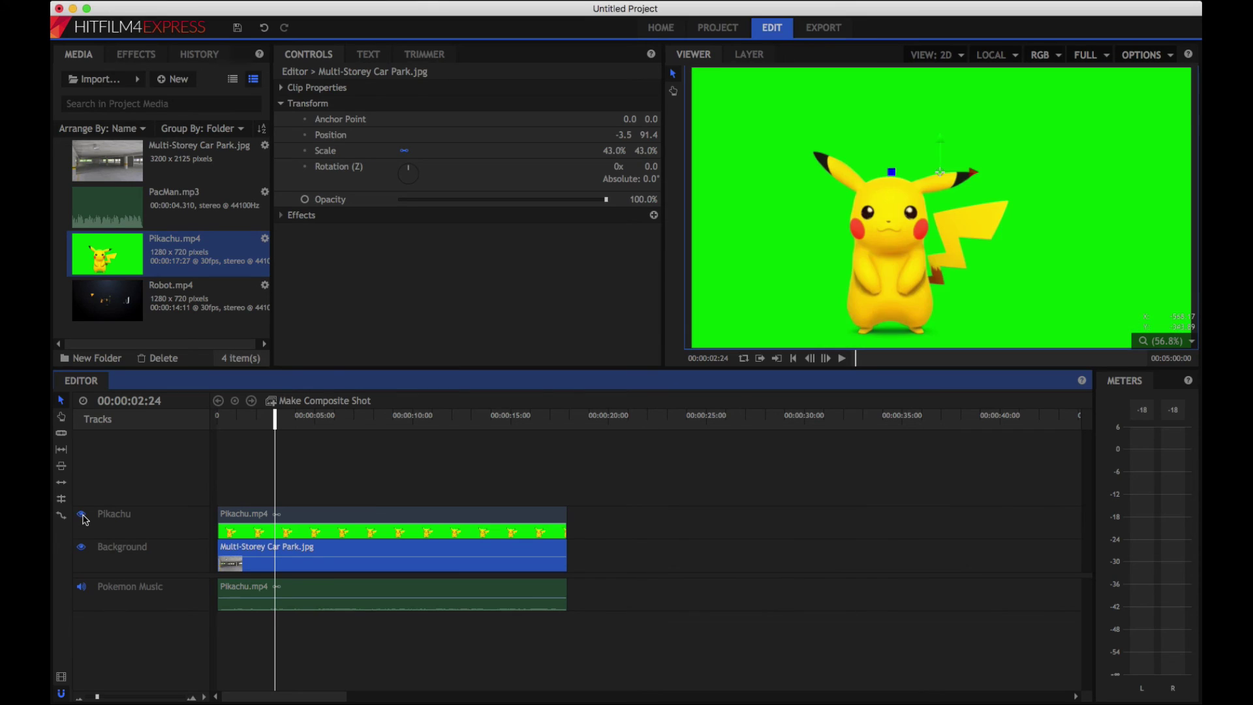
{"action": "left_click", "coordinate": [82, 514]}
{"action": "left_click", "coordinate": [82, 514]}
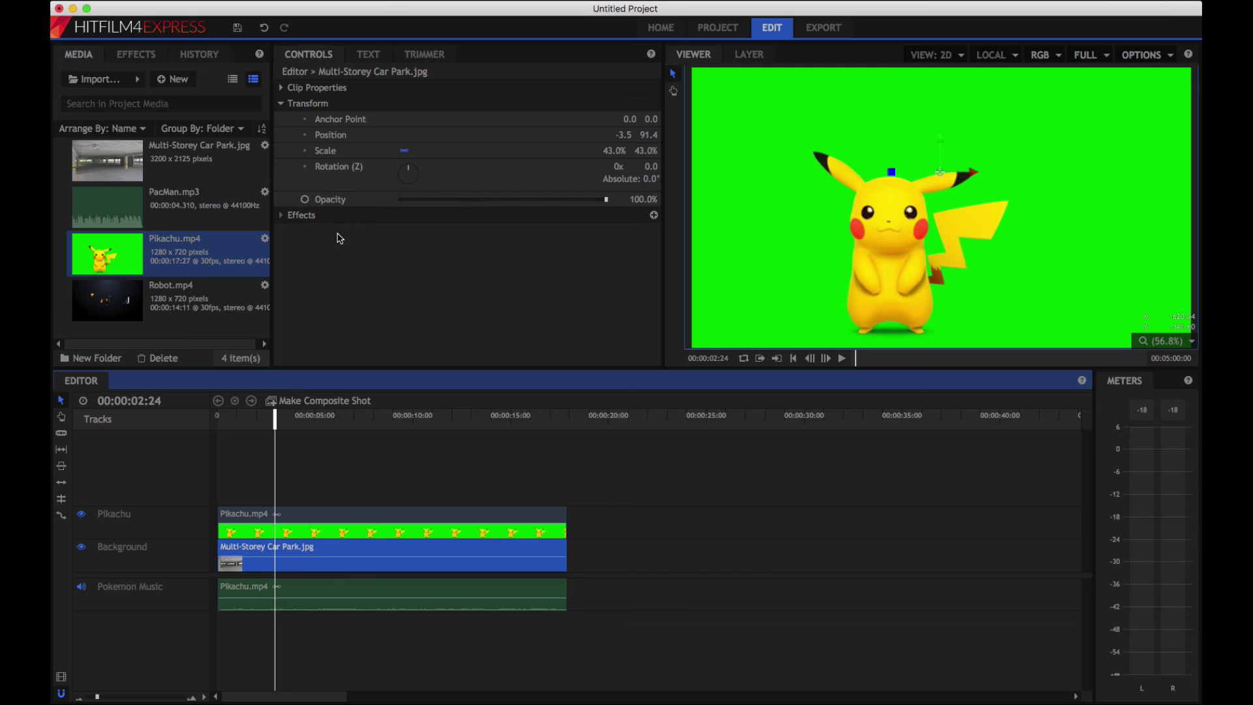
Apply the Color Difference Key effect from the Keying category to the Pikachu.mp4 clip on the timeline.
{"action": "left_click", "coordinate": [133, 61]}
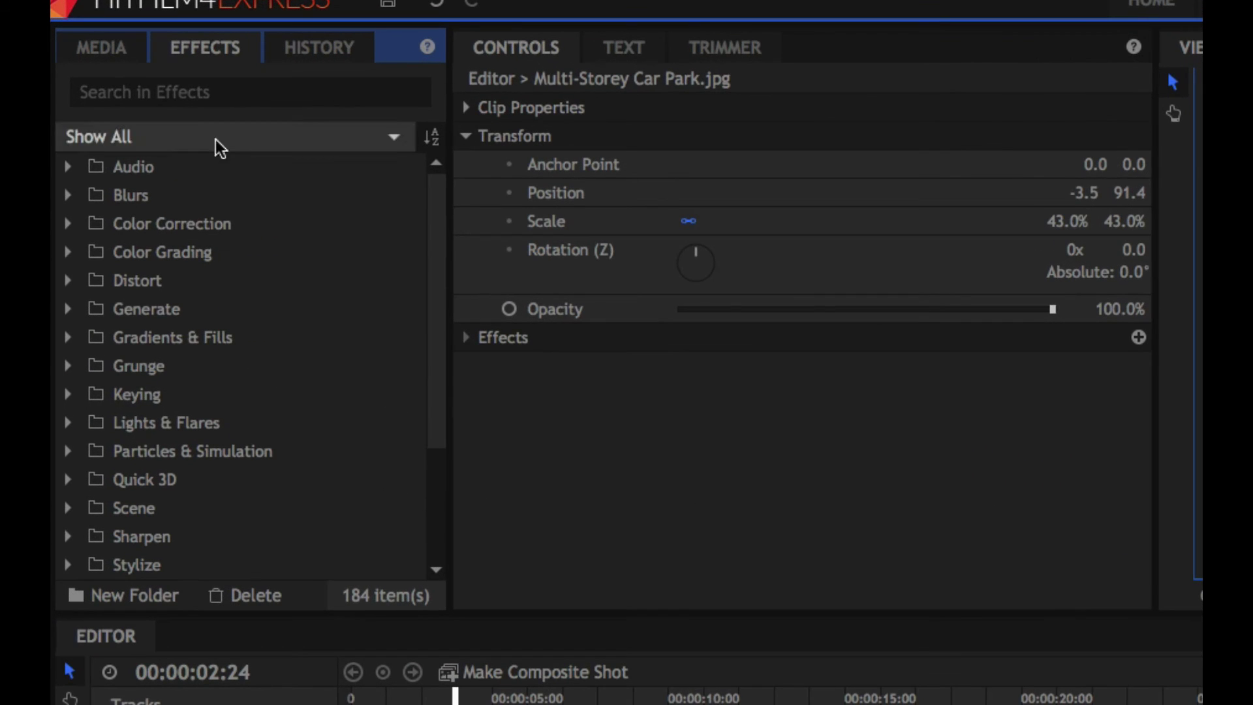
{"action": "scroll", "coordinate": [112, 287], "scroll_direction": "down", "scroll_amount": 5}
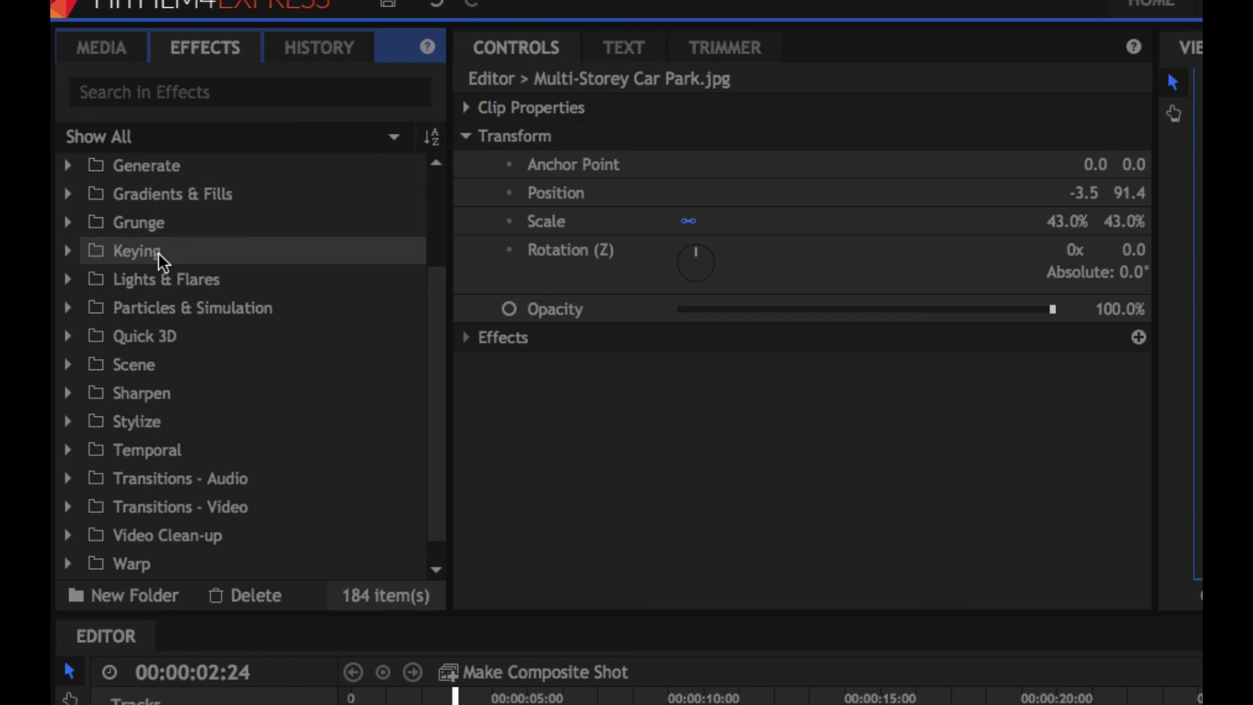
{"action": "left_click", "coordinate": [68, 255]}
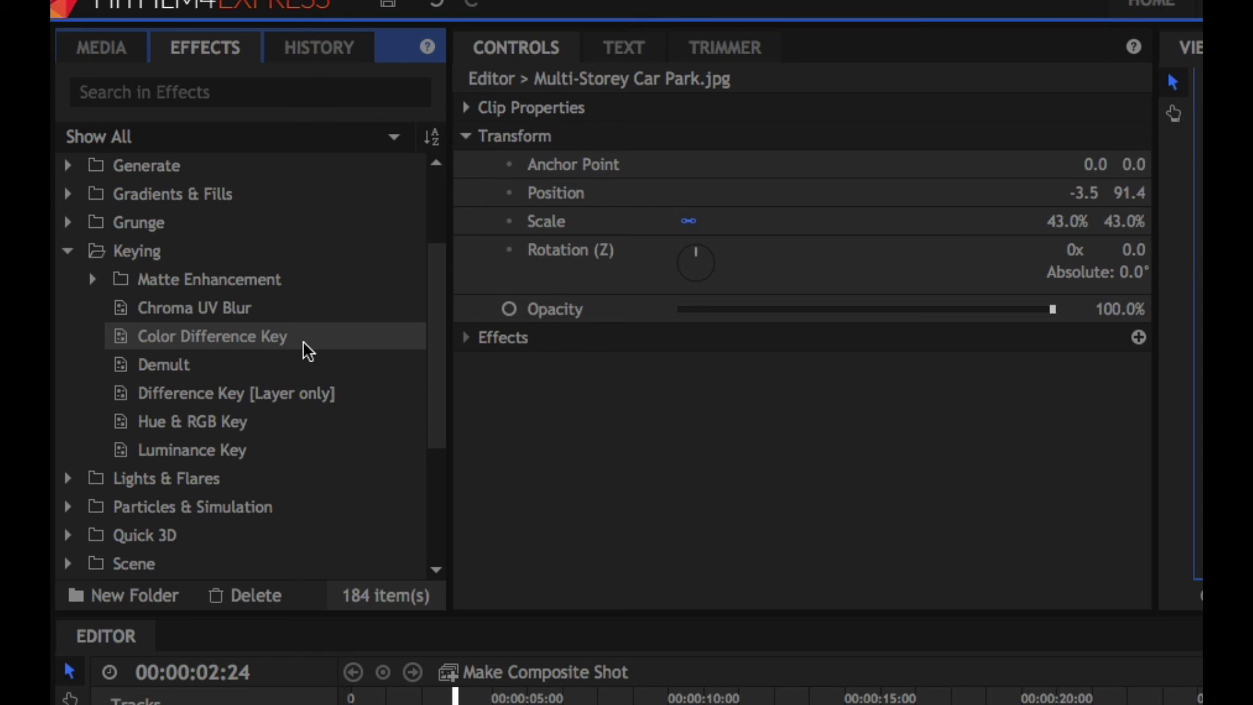
{"action": "left_click_drag", "start_coordinate": [179, 338], "coordinate": [384, 612]}
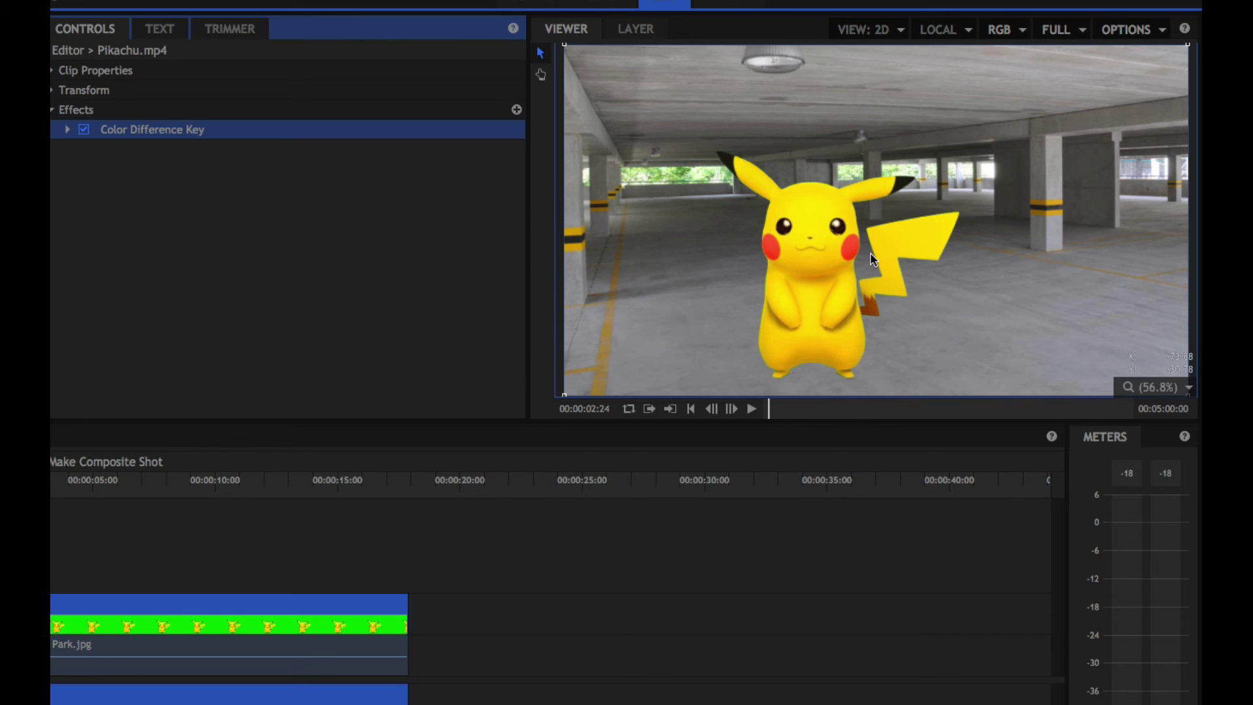
Examine the keyed edges of Pikachu's face and tail up close, then restore the viewer to Scale to Fit.
{"action": "scroll", "coordinate": [872, 231], "scroll_direction": "down", "scroll_amount": 5}
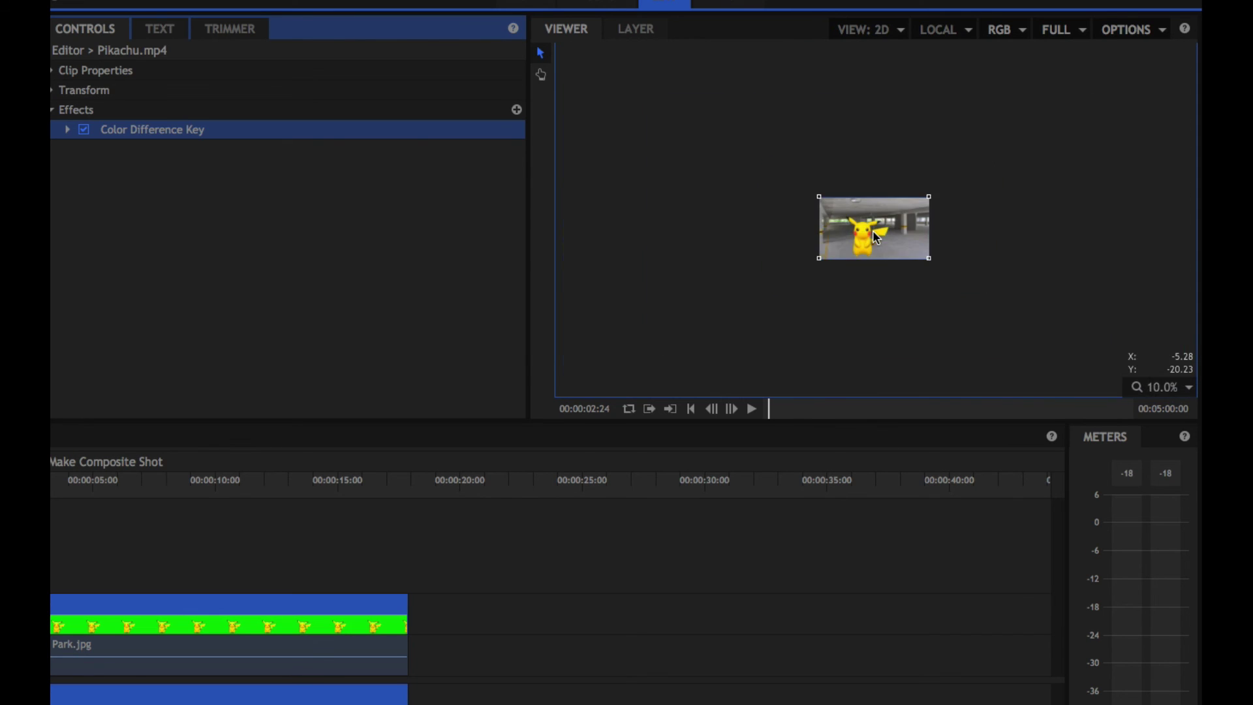
{"action": "scroll", "coordinate": [872, 231], "scroll_direction": "up", "scroll_amount": 10}
{"action": "scroll", "coordinate": [873, 233], "scroll_direction": "up", "scroll_amount": 2}
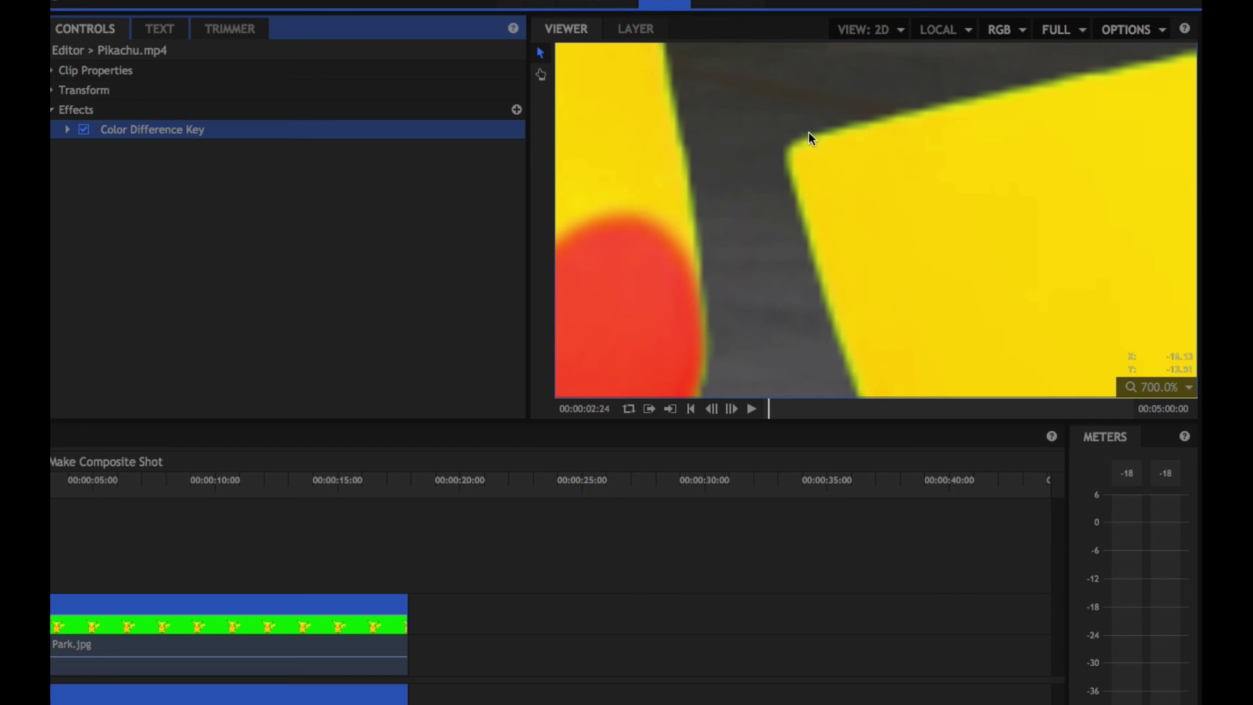
{"action": "scroll", "coordinate": [719, 159], "scroll_direction": "down", "scroll_amount": 2}
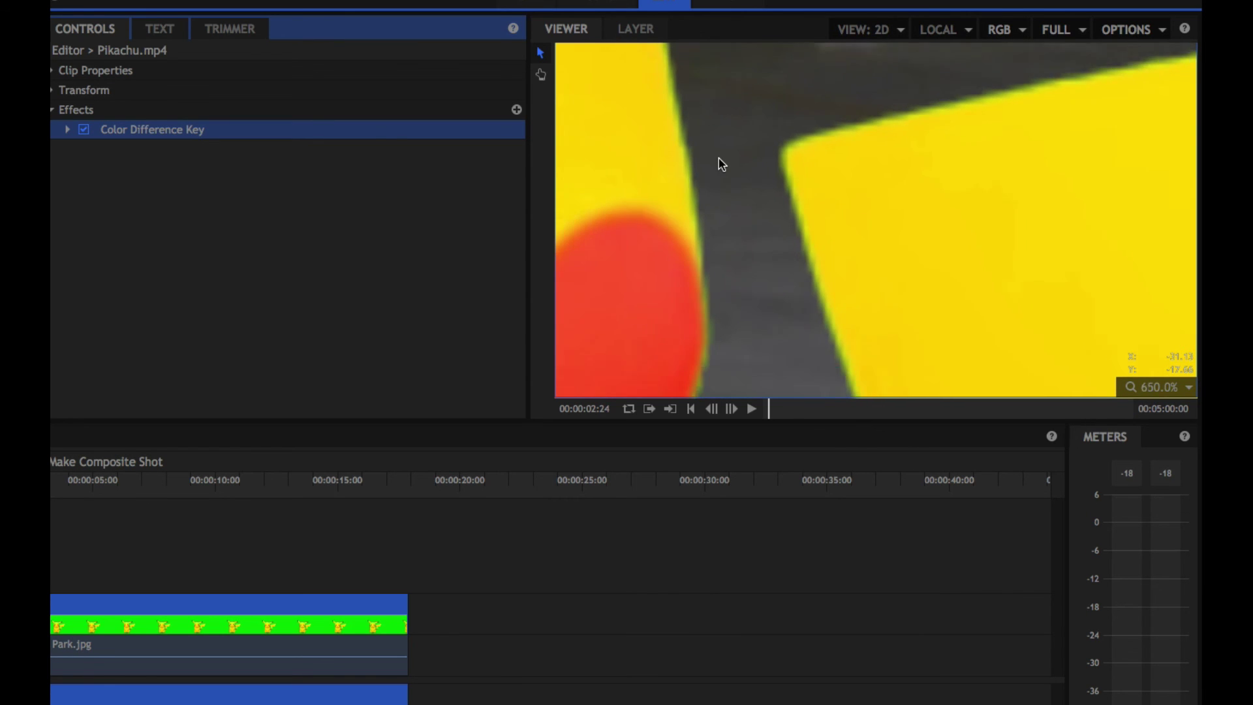
{"action": "scroll", "coordinate": [718, 158], "scroll_direction": "down", "scroll_amount": 8}
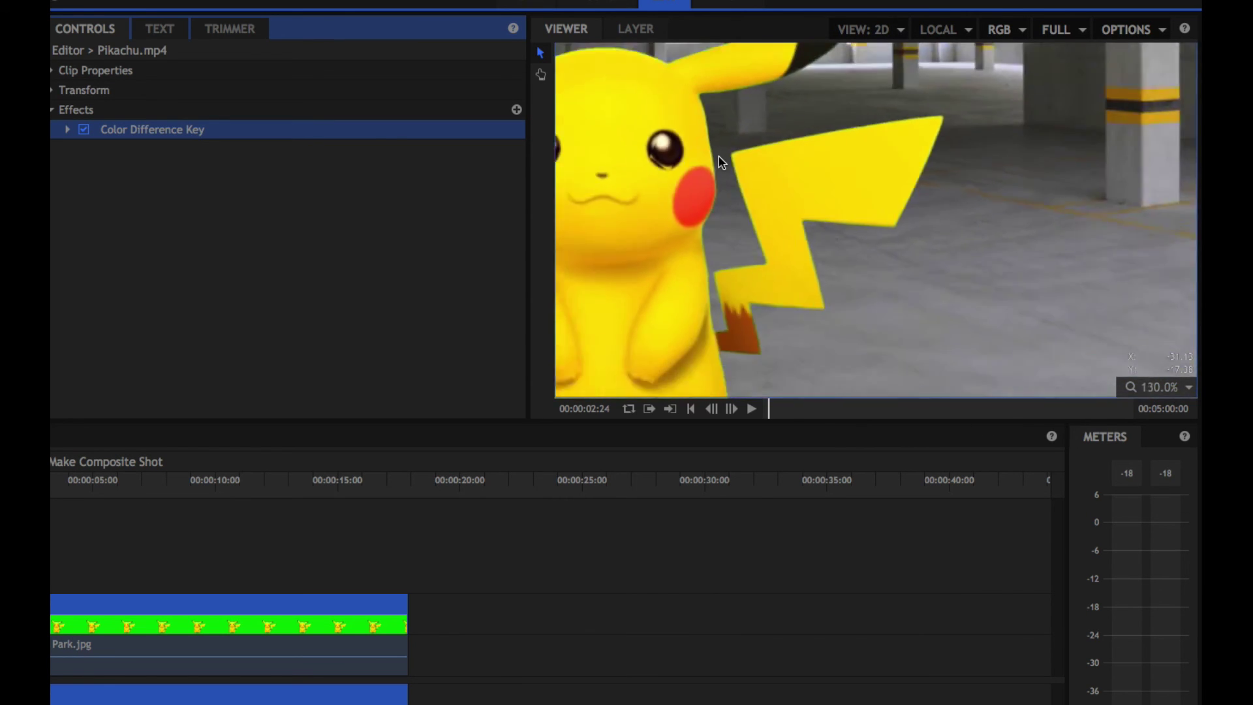
{"action": "scroll", "coordinate": [719, 157], "scroll_direction": "down", "scroll_amount": 1}
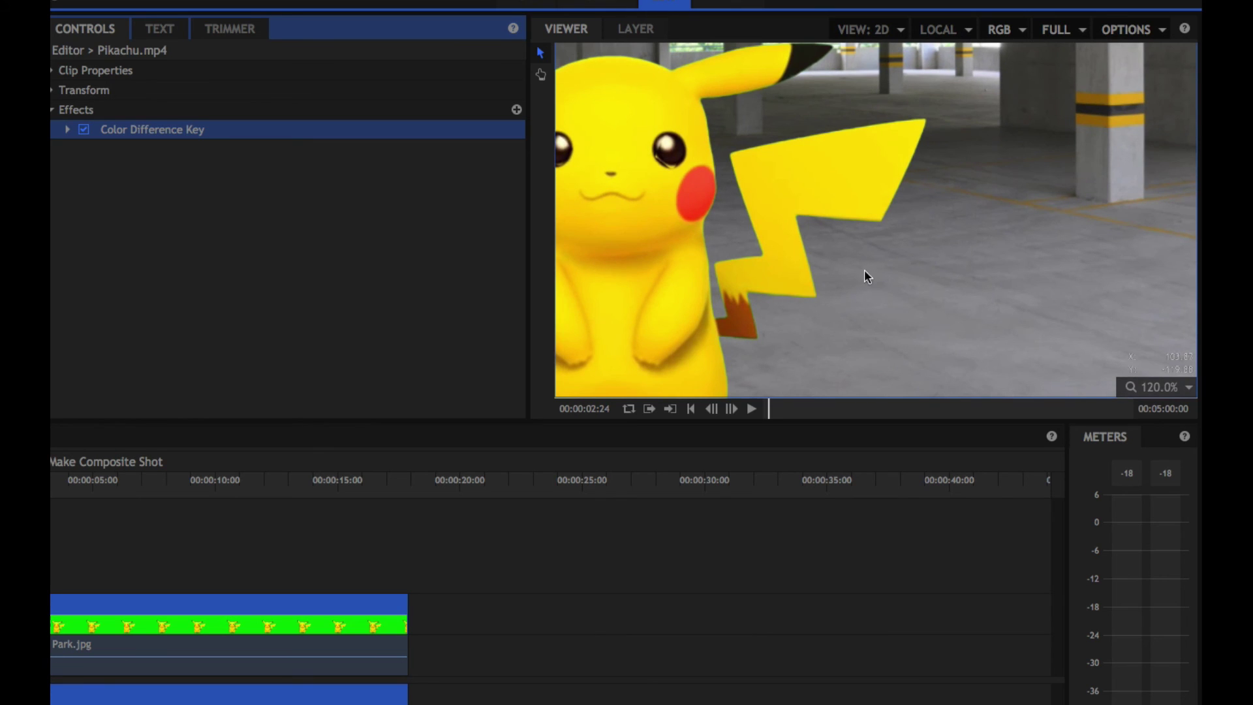
{"action": "left_click", "coordinate": [1161, 387]}
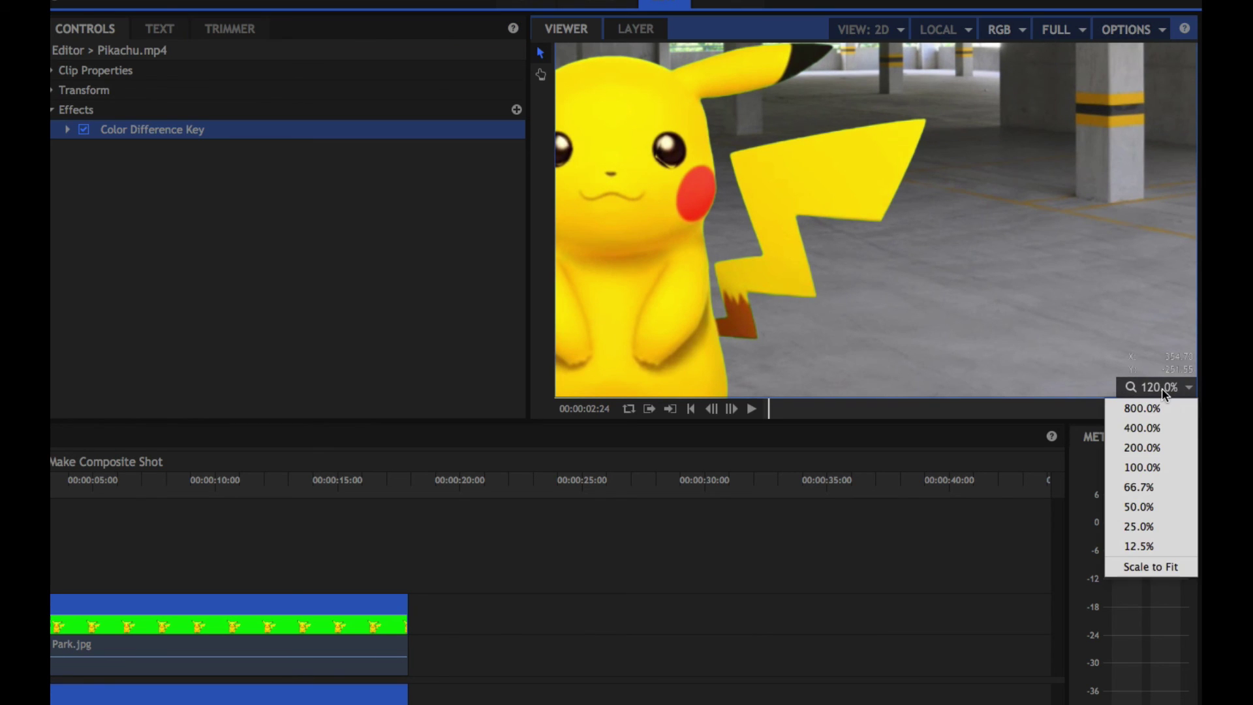
{"action": "left_click", "coordinate": [1145, 568]}
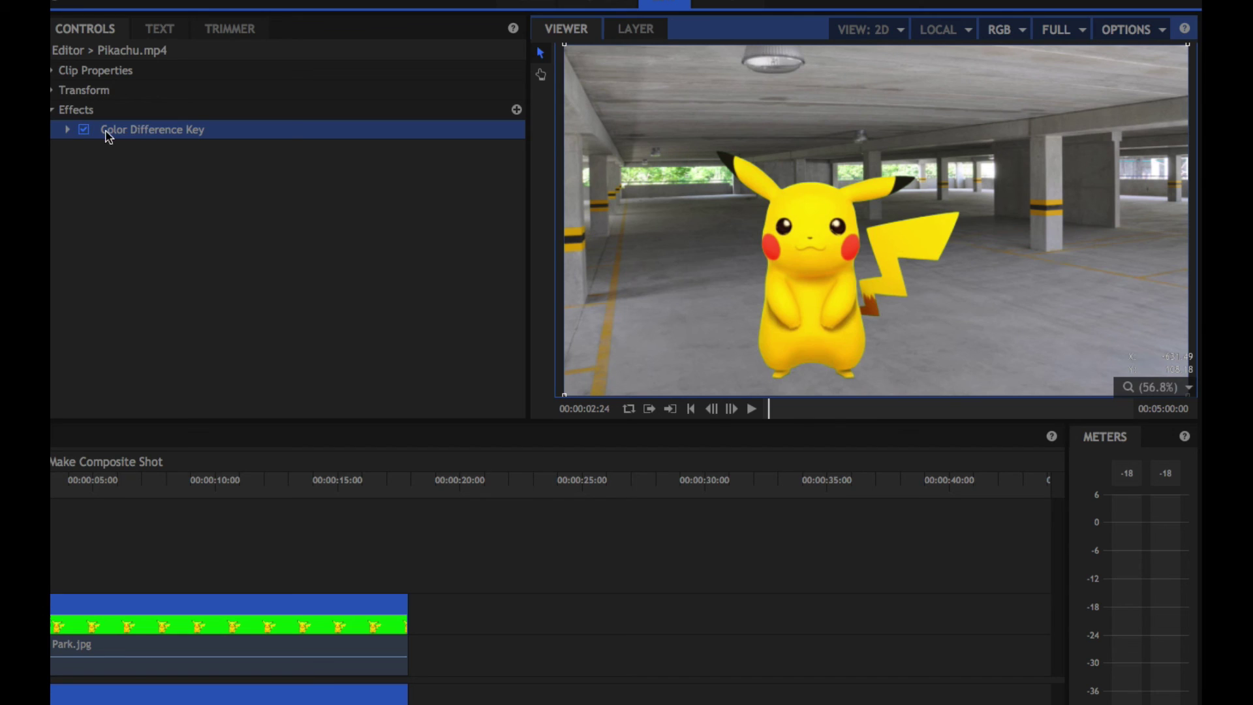
Expand the Color Difference Key settings and check the key using View Matte, then return to the normal view.
{"action": "left_click", "coordinate": [67, 130]}
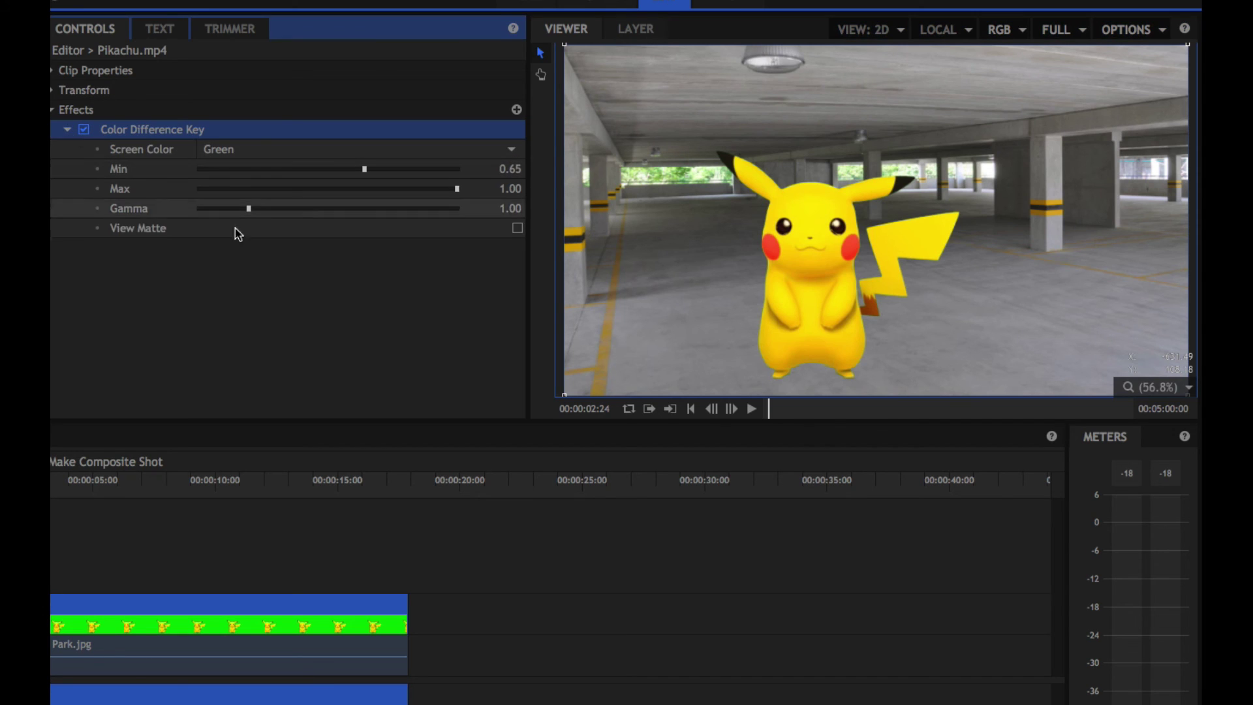
{"action": "left_click", "coordinate": [517, 229]}
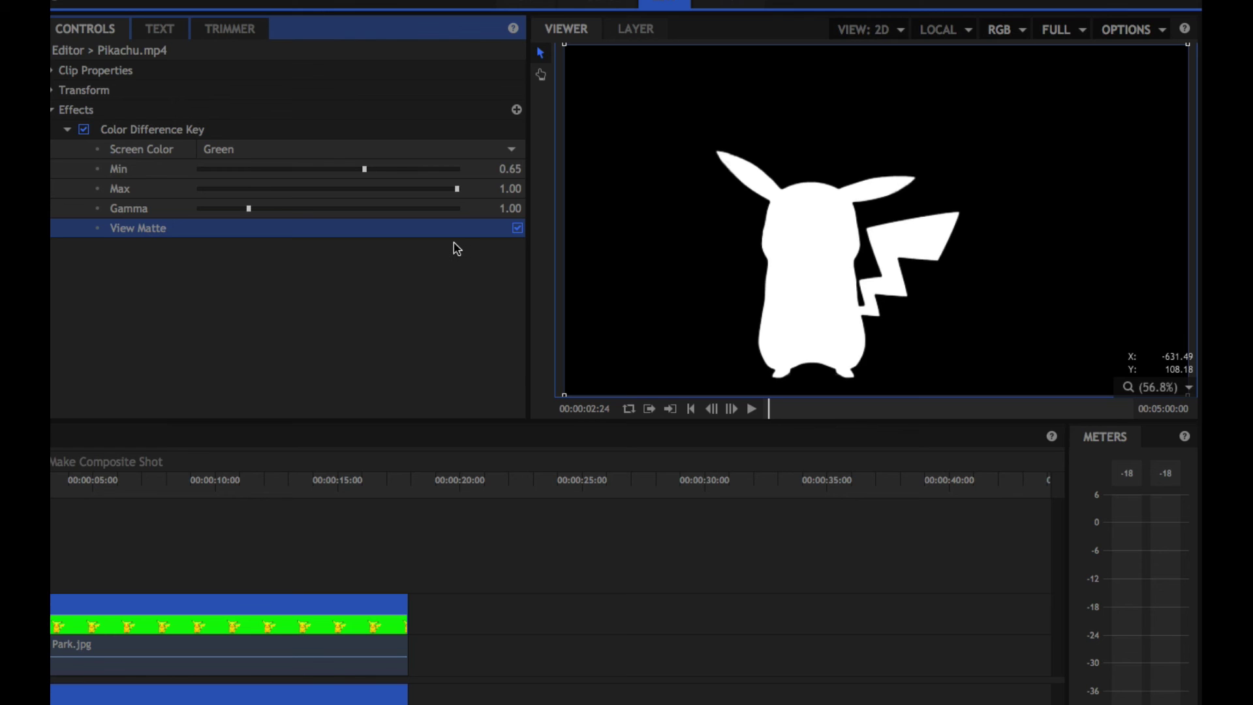
{"action": "left_click", "coordinate": [517, 228]}
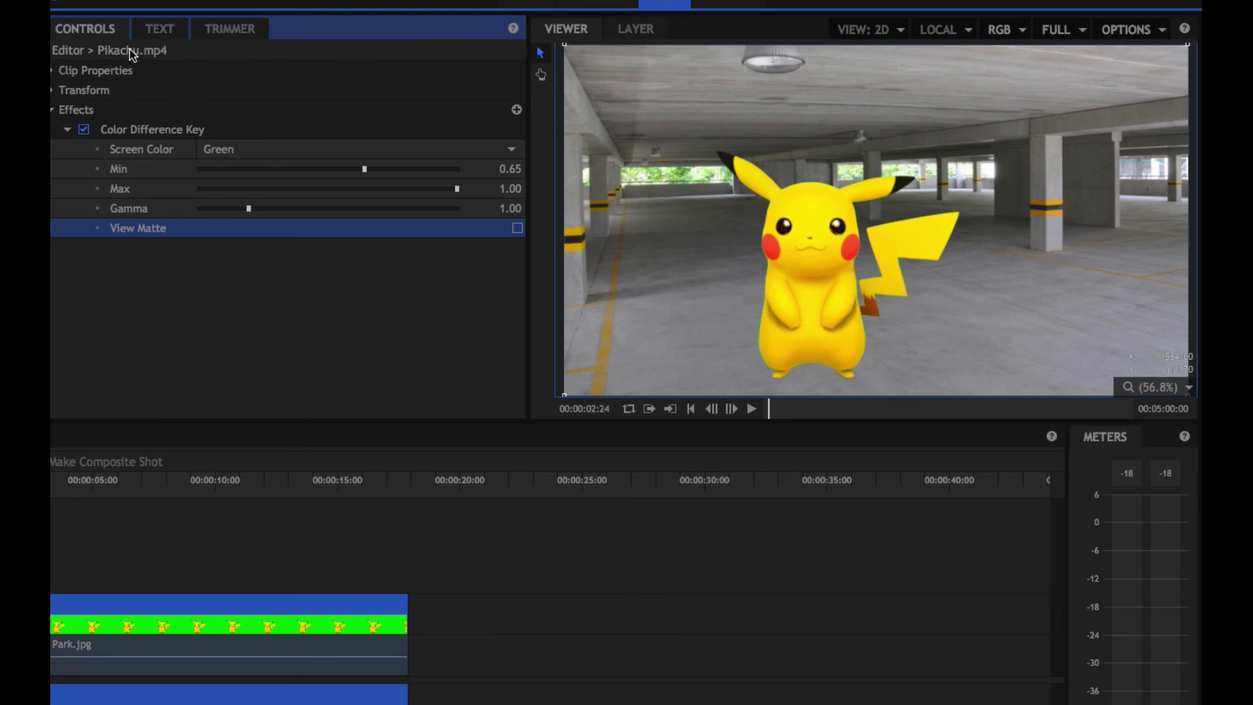
Scale the Pikachu clip to 23% and reposition it on the car park floor at about -40.4, -21.1.
{"action": "left_click", "coordinate": [58, 96]}
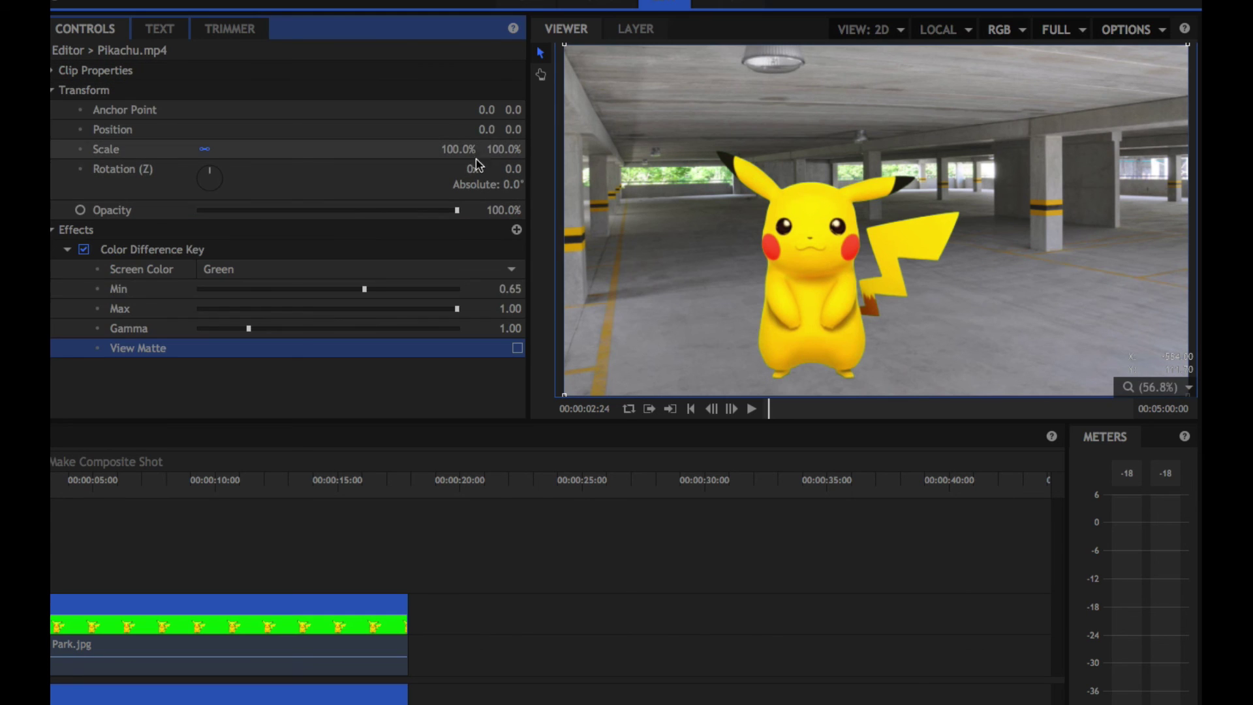
{"action": "left_click_drag", "start_coordinate": [473, 151], "coordinate": [422, 152]}
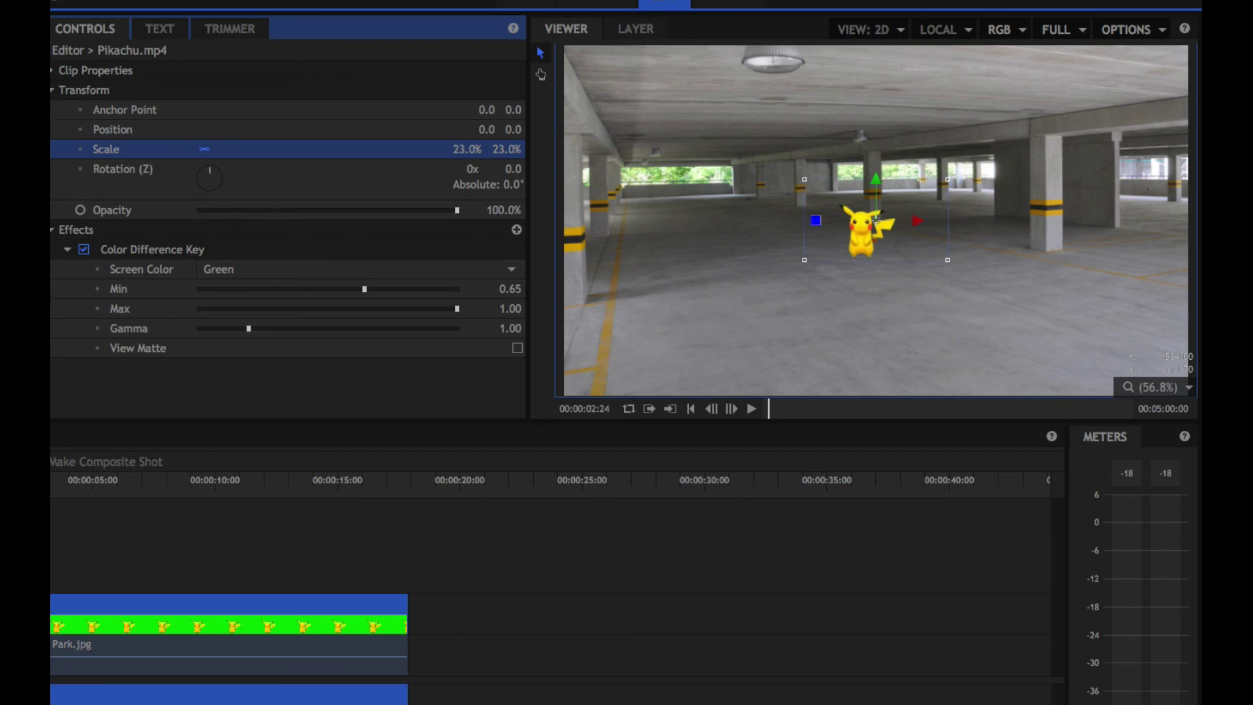
{"action": "left_click_drag", "start_coordinate": [861, 246], "coordinate": [841, 251]}
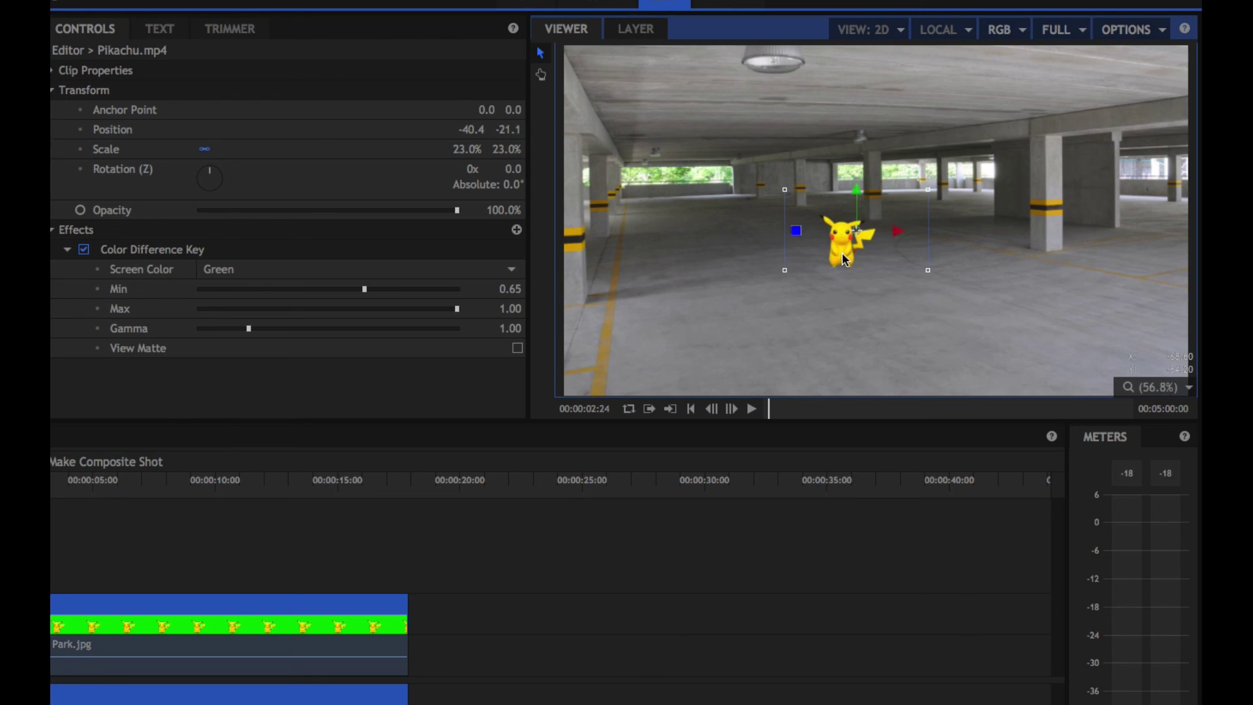
{"action": "left_click", "coordinate": [844, 316]}
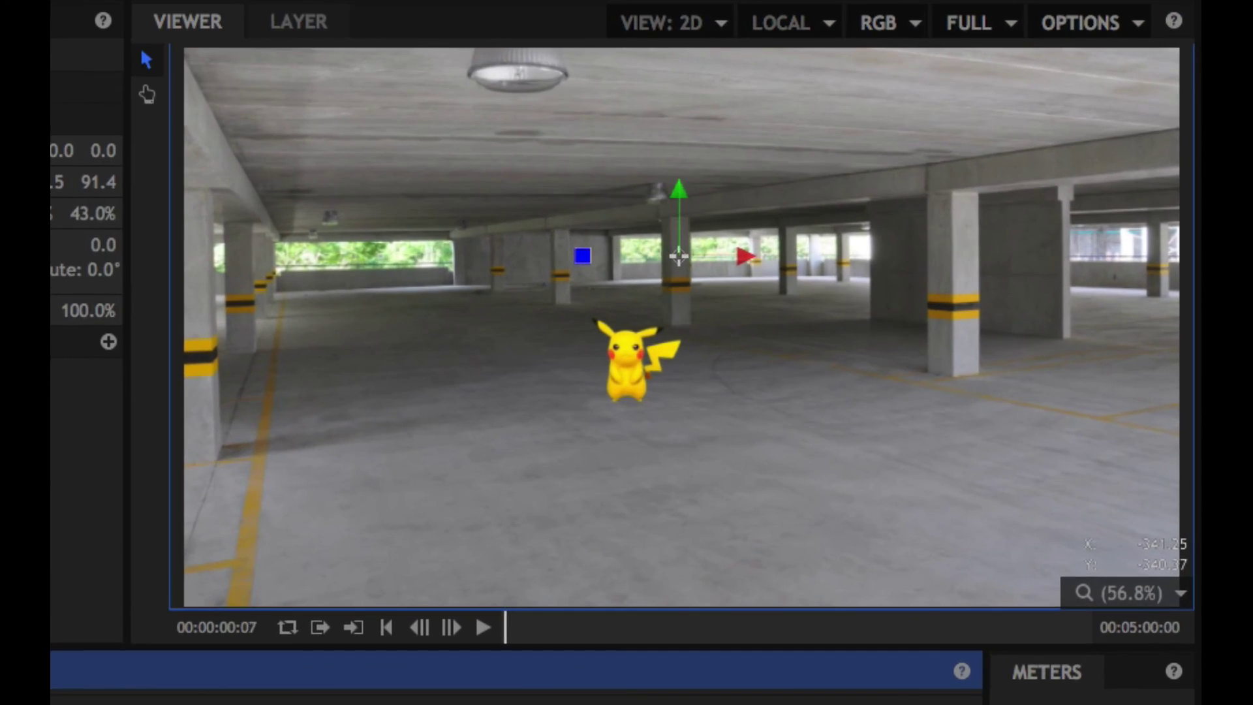
Play the composite from the start of the timeline to preview Pikachu in the car park, then stop playback.
{"action": "key", "text": "Home"}
{"action": "key", "text": "space"}
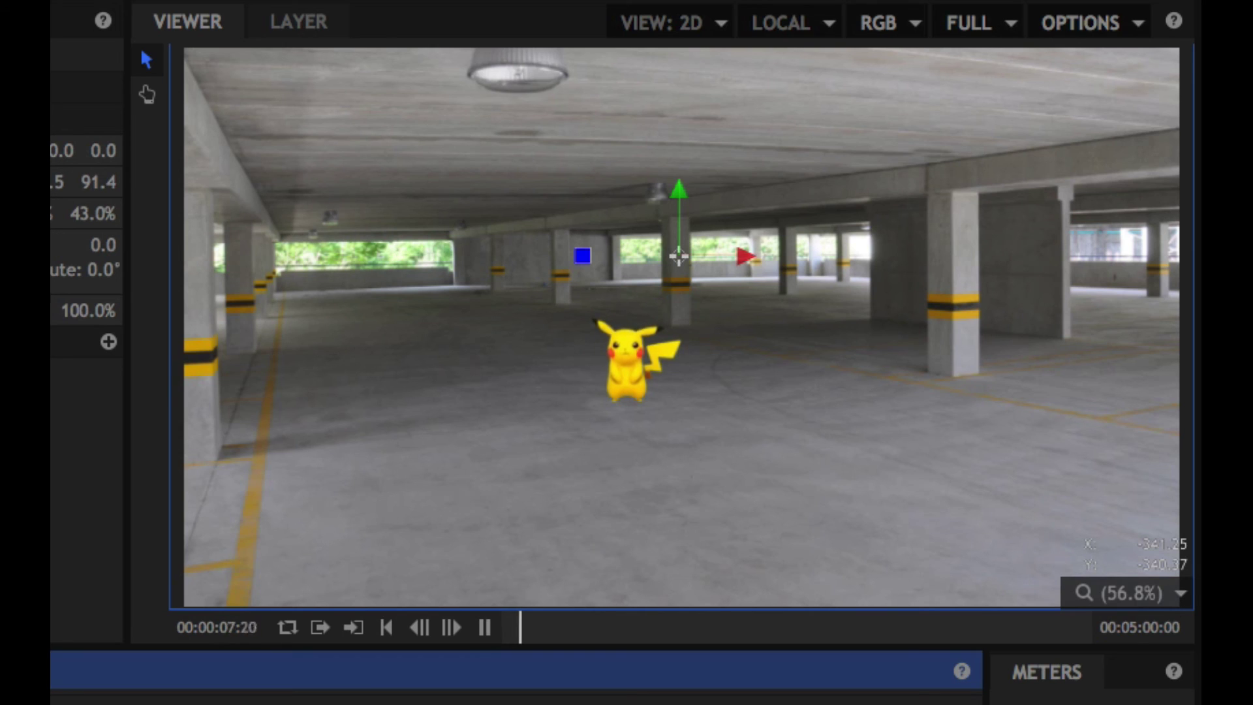
{"action": "key", "text": "space"}
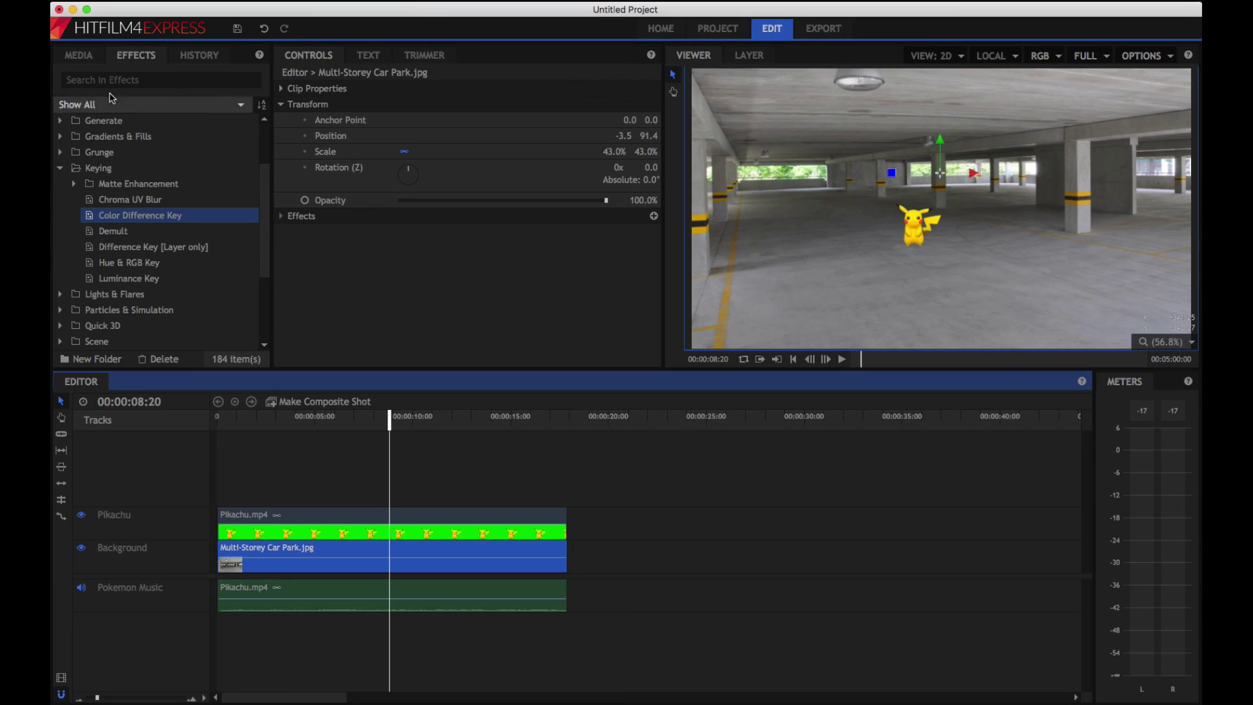
Open Robot.mp4 from the project media in the Trimmer.
{"action": "left_click", "coordinate": [72, 60]}
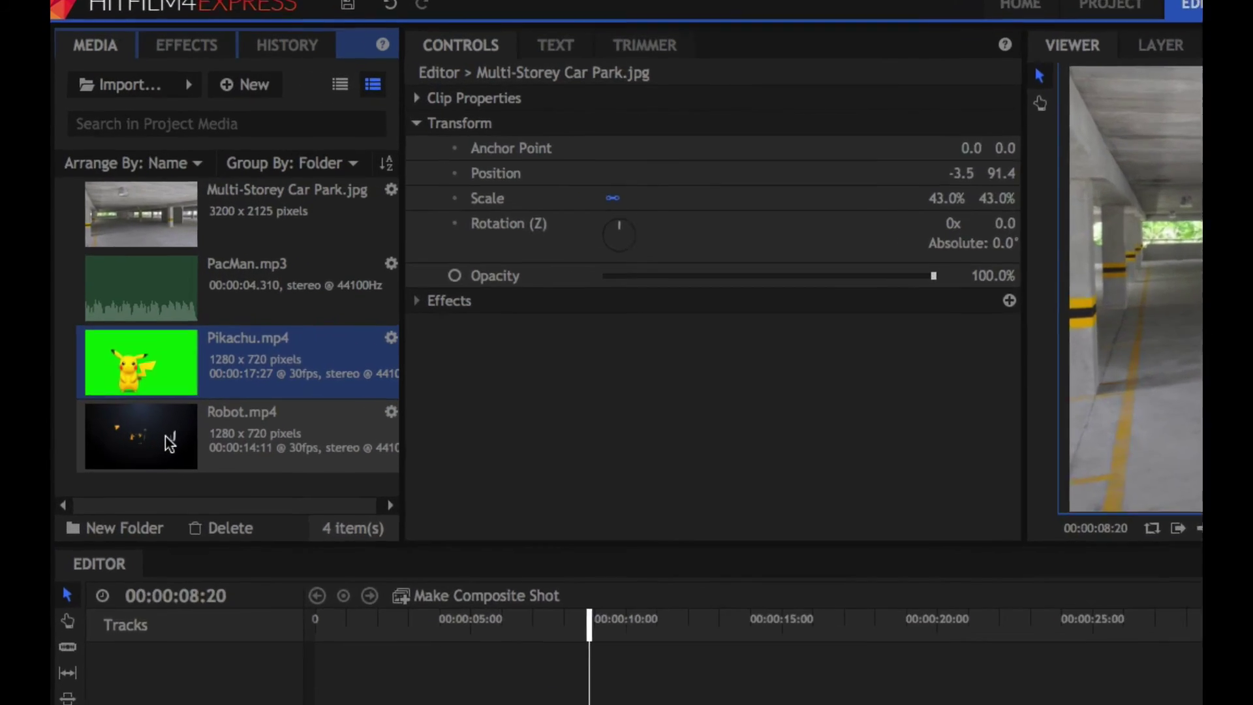
{"action": "left_click", "coordinate": [167, 438]}
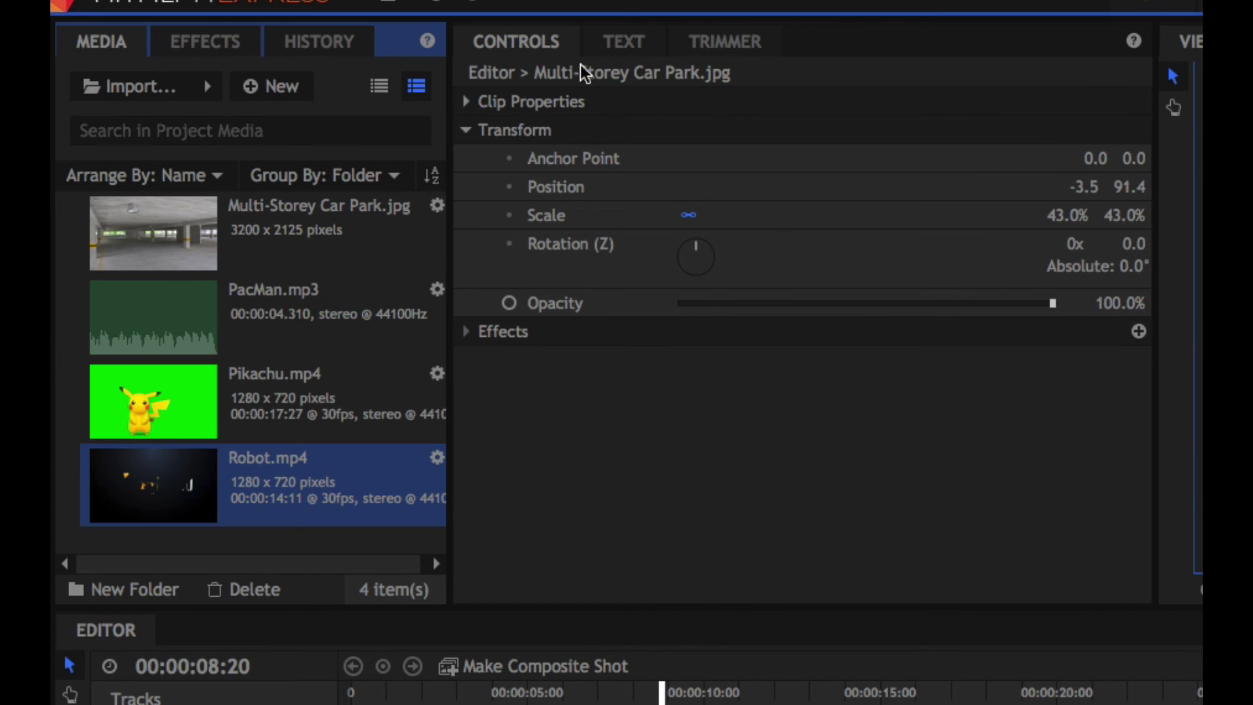
{"action": "left_click", "coordinate": [711, 52]}
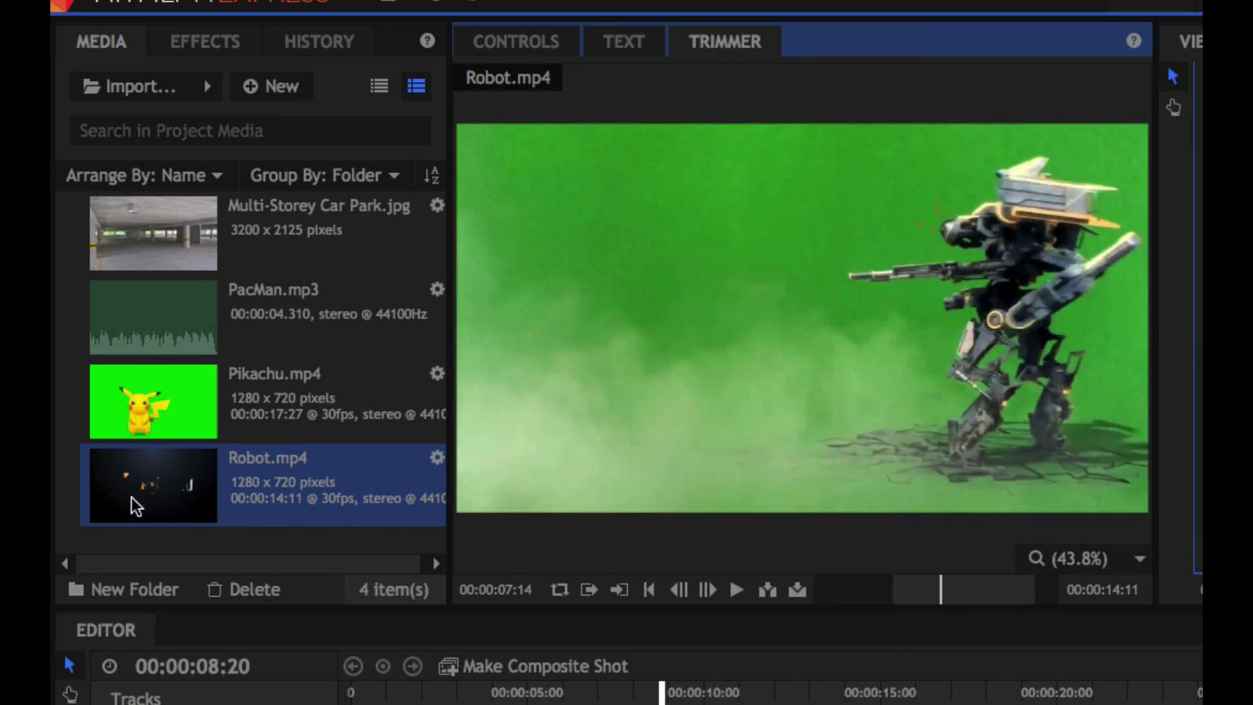
{"action": "left_click_drag", "start_coordinate": [134, 492], "coordinate": [599, 704]}
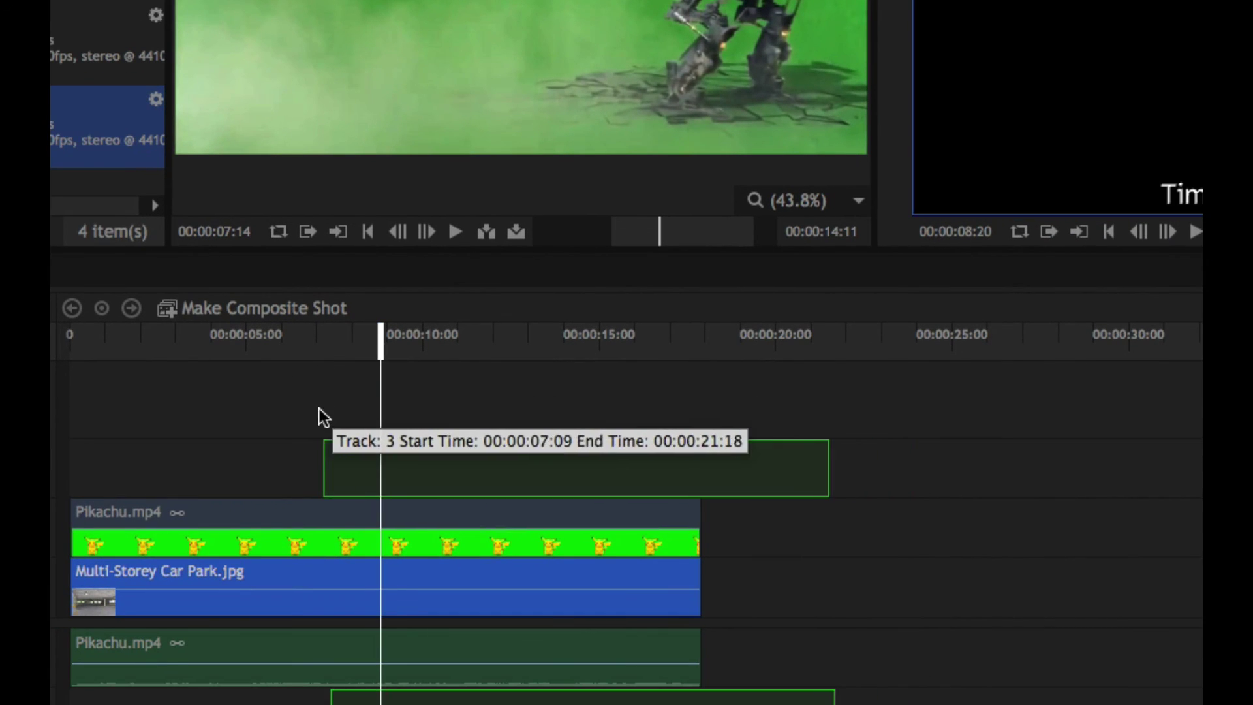
{"action": "left_click_drag", "start_coordinate": [319, 408], "coordinate": [316, 409]}
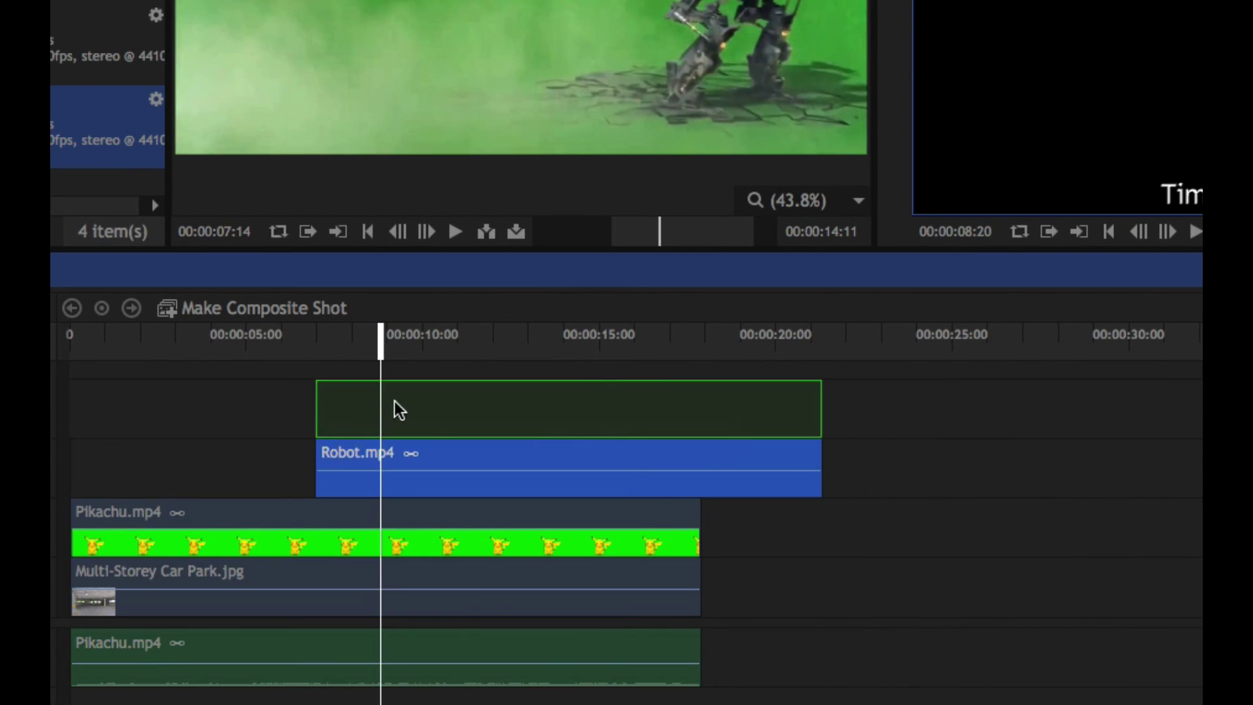
{"action": "left_click_drag", "start_coordinate": [383, 352], "coordinate": [410, 353]}
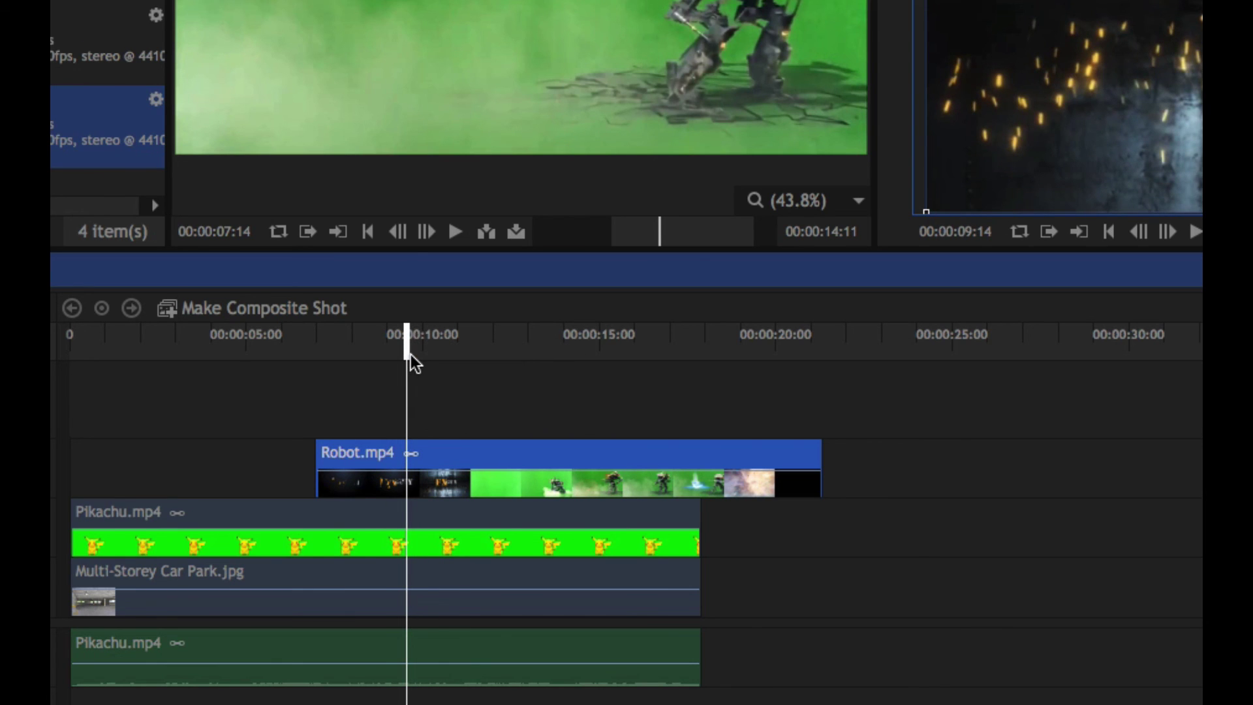
{"action": "key", "text": "Delete"}
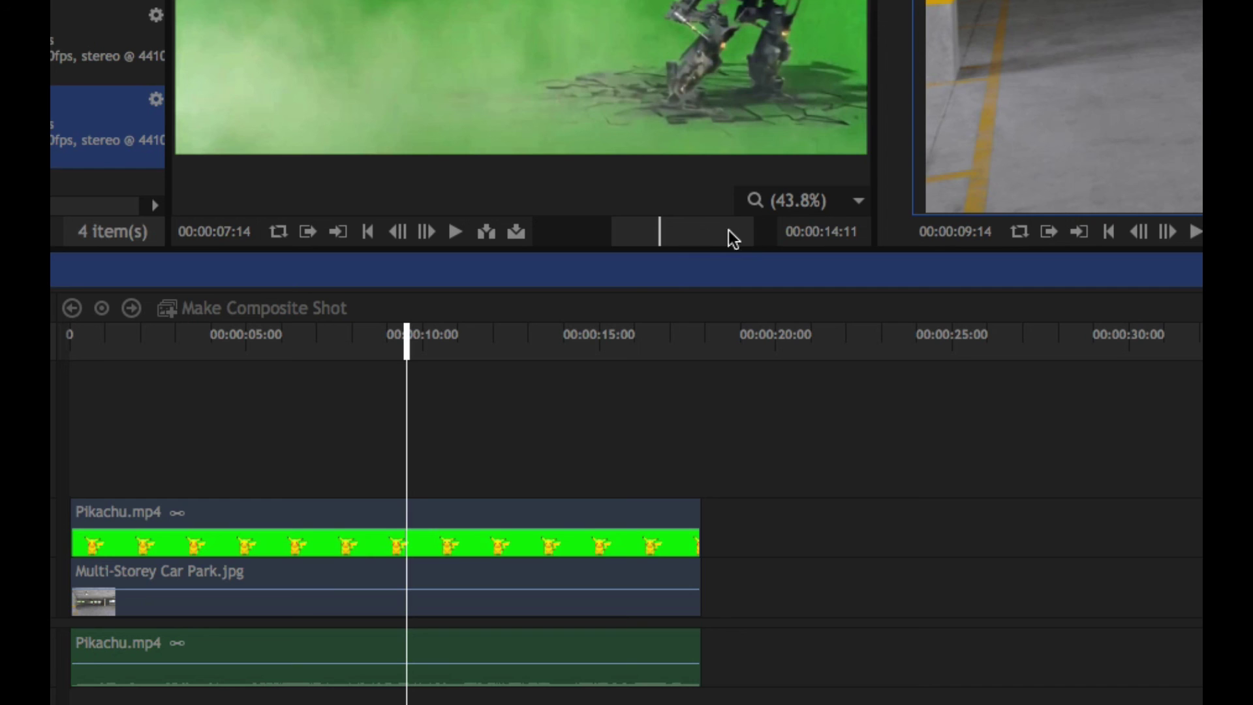
Place the trimmed Robot.mp4 on a new video track above Pikachu, starting at 00:00:09:16 so it ends with the Pikachu clip.
{"action": "scroll", "coordinate": [440, 106], "scroll_direction": "down", "scroll_amount": 1}
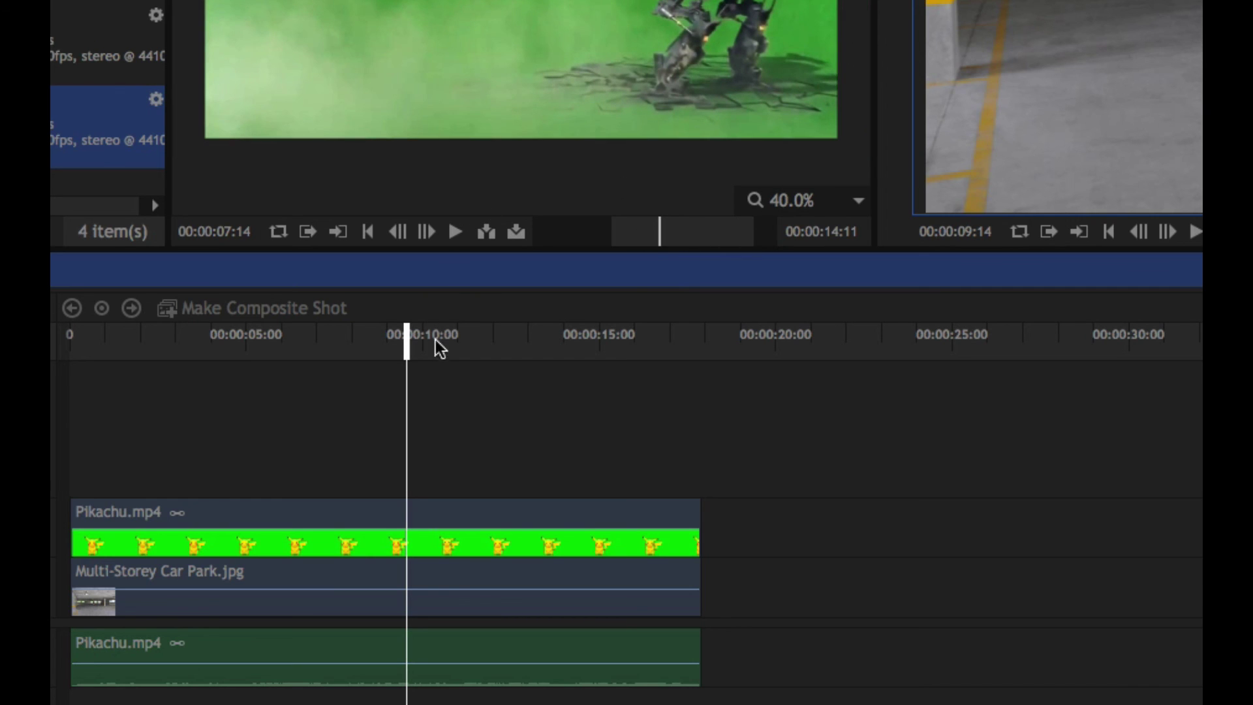
{"action": "left_click_drag", "start_coordinate": [406, 349], "coordinate": [201, 352]}
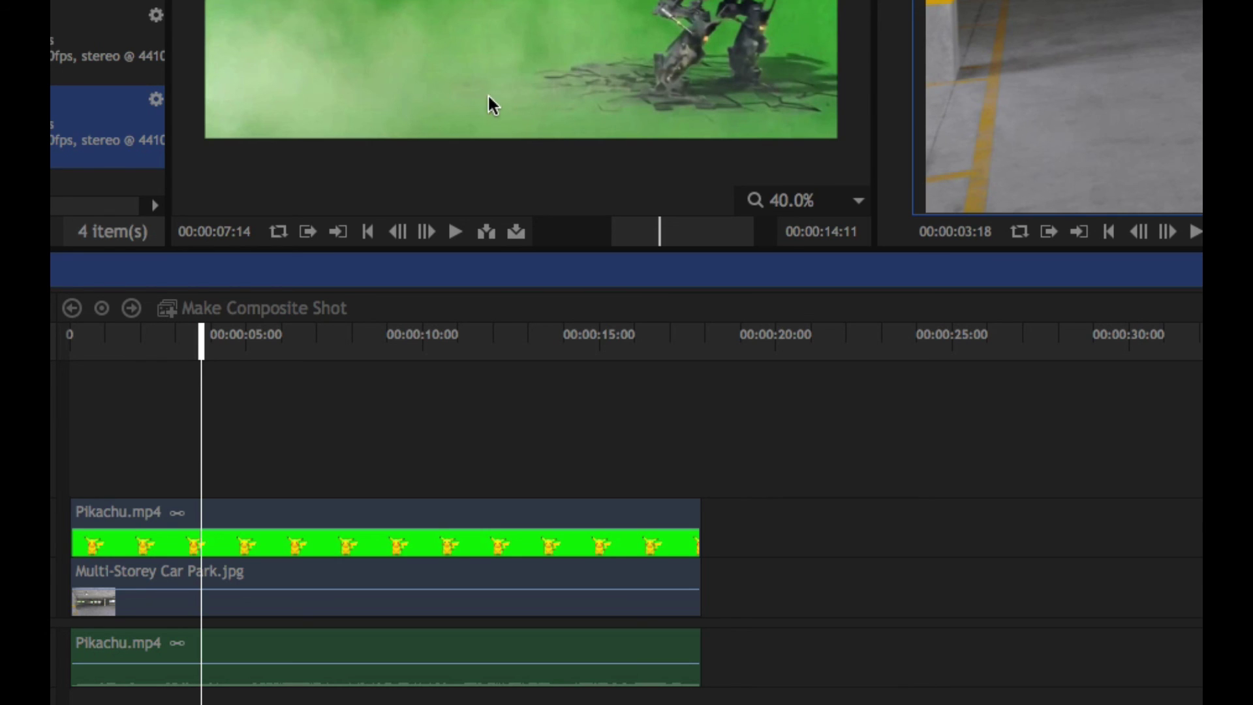
{"action": "left_click_drag", "start_coordinate": [505, 87], "coordinate": [559, 375]}
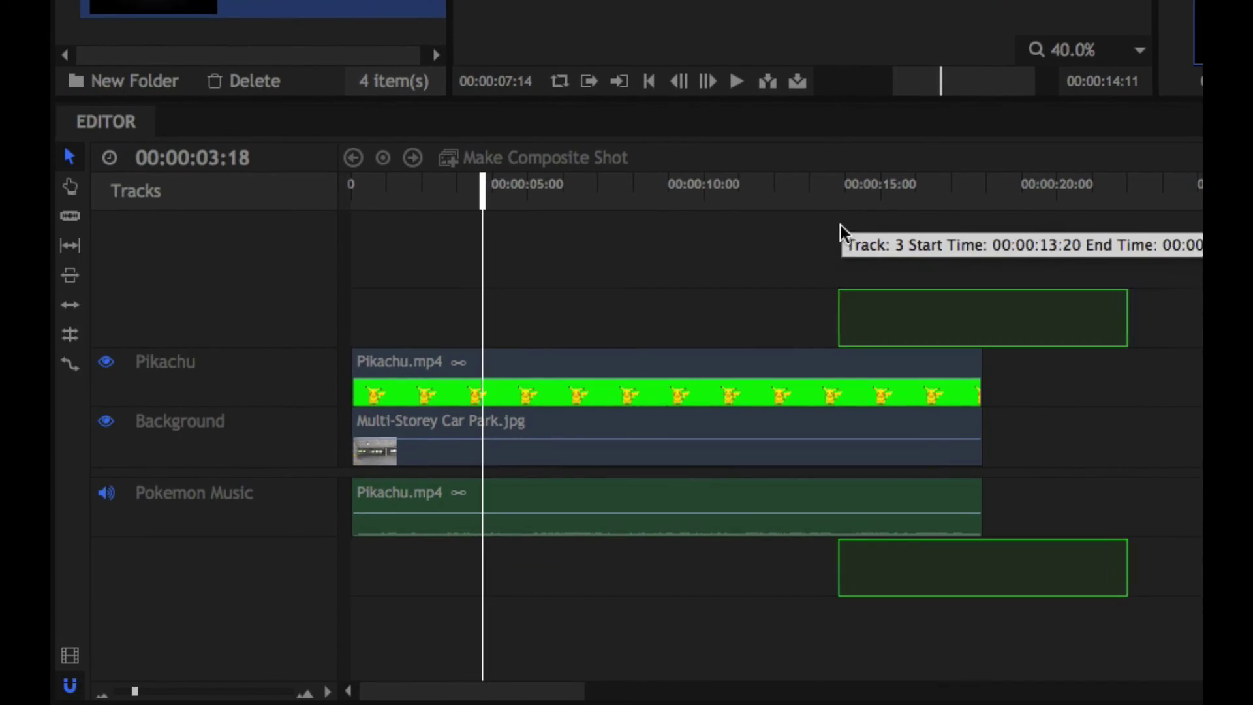
{"action": "left_click_drag", "start_coordinate": [840, 224], "coordinate": [689, 272]}
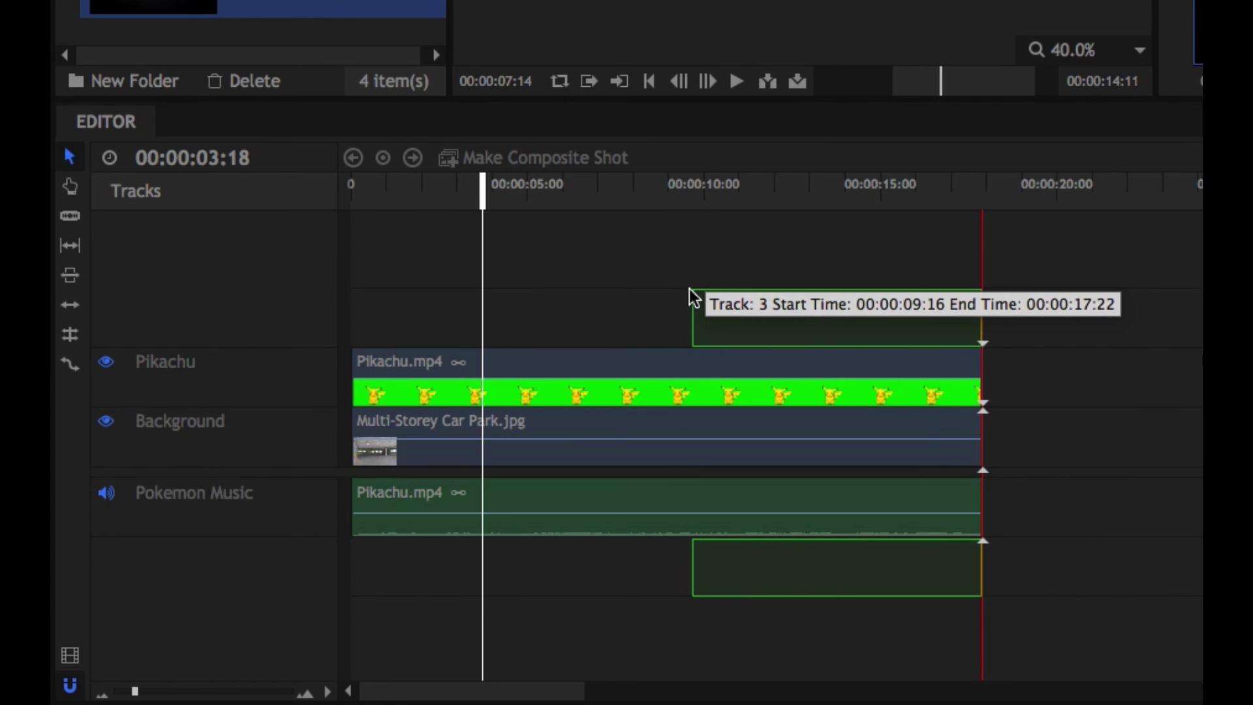
{"action": "left_click_drag", "start_coordinate": [690, 306], "coordinate": [699, 299]}
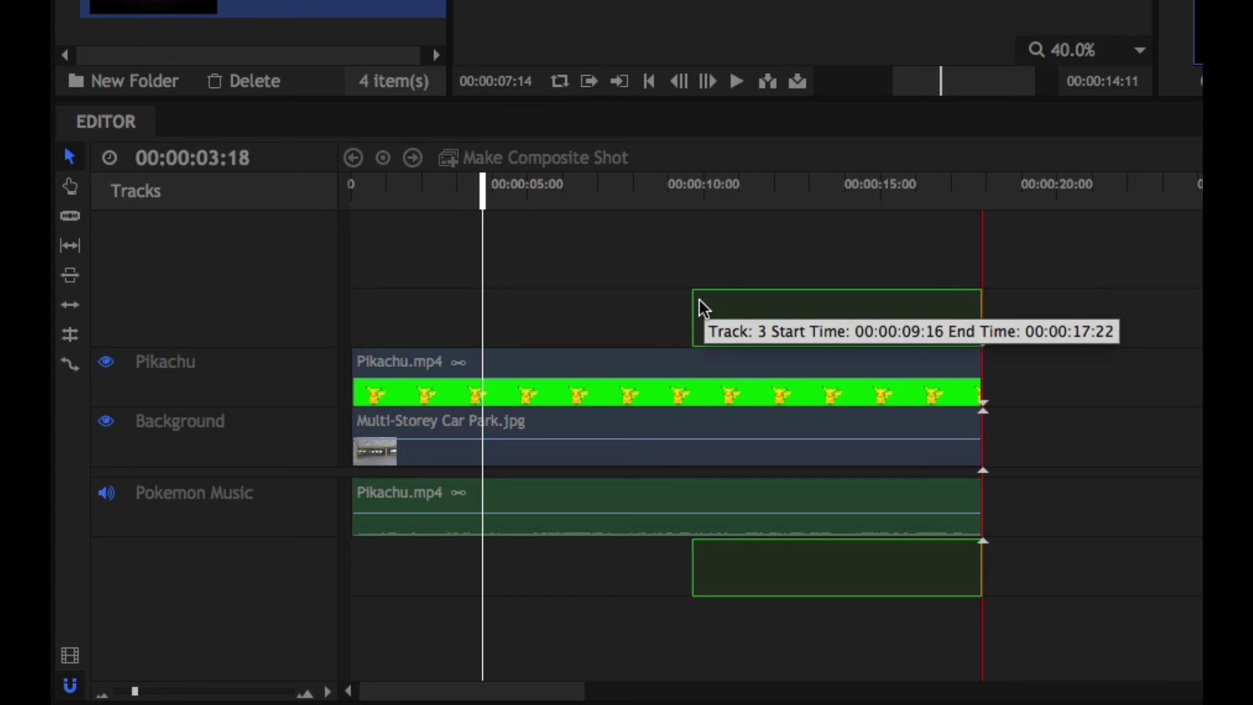
{"action": "mouse_move", "coordinate": [699, 300]}
{"action": "left_mouse_down"}
{"action": "mouse_move", "coordinate": [625, 301]}
{"action": "mouse_move", "coordinate": [698, 303]}
{"action": "left_mouse_up"}
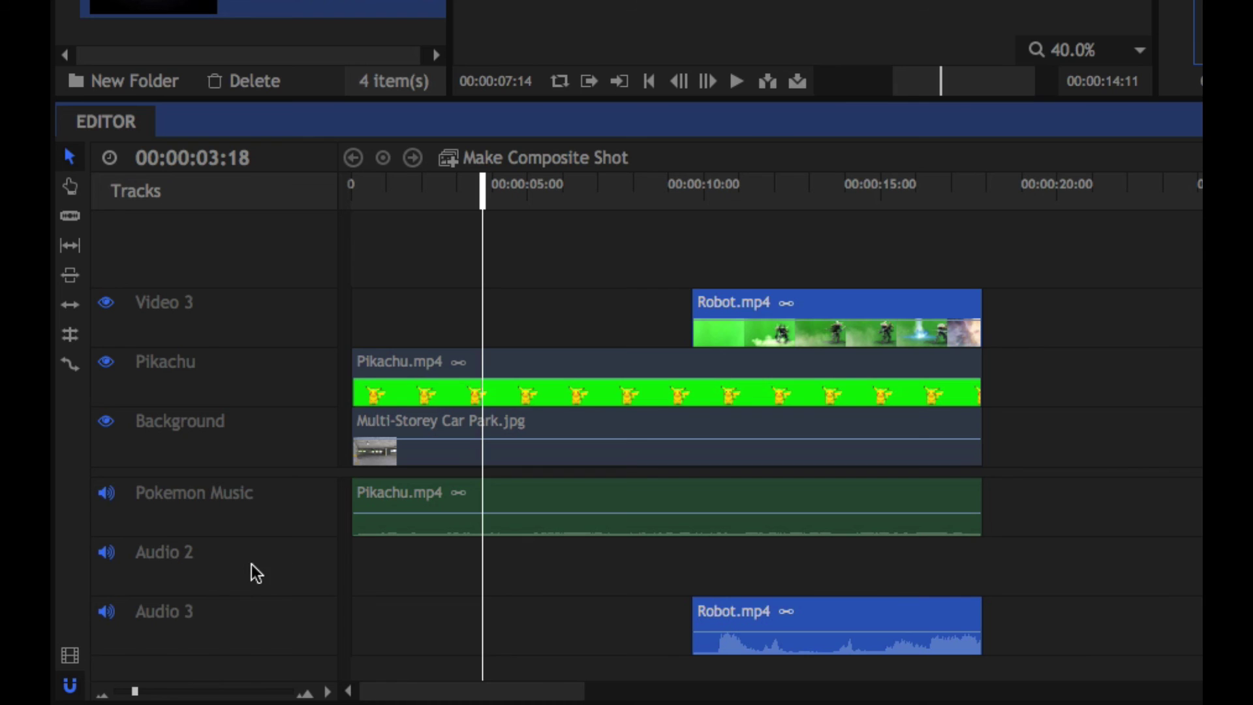
Delete the empty Audio 2 track and rename both the Video 3 and Audio 3 tracks to Robot.
{"action": "right_click", "coordinate": [225, 563]}
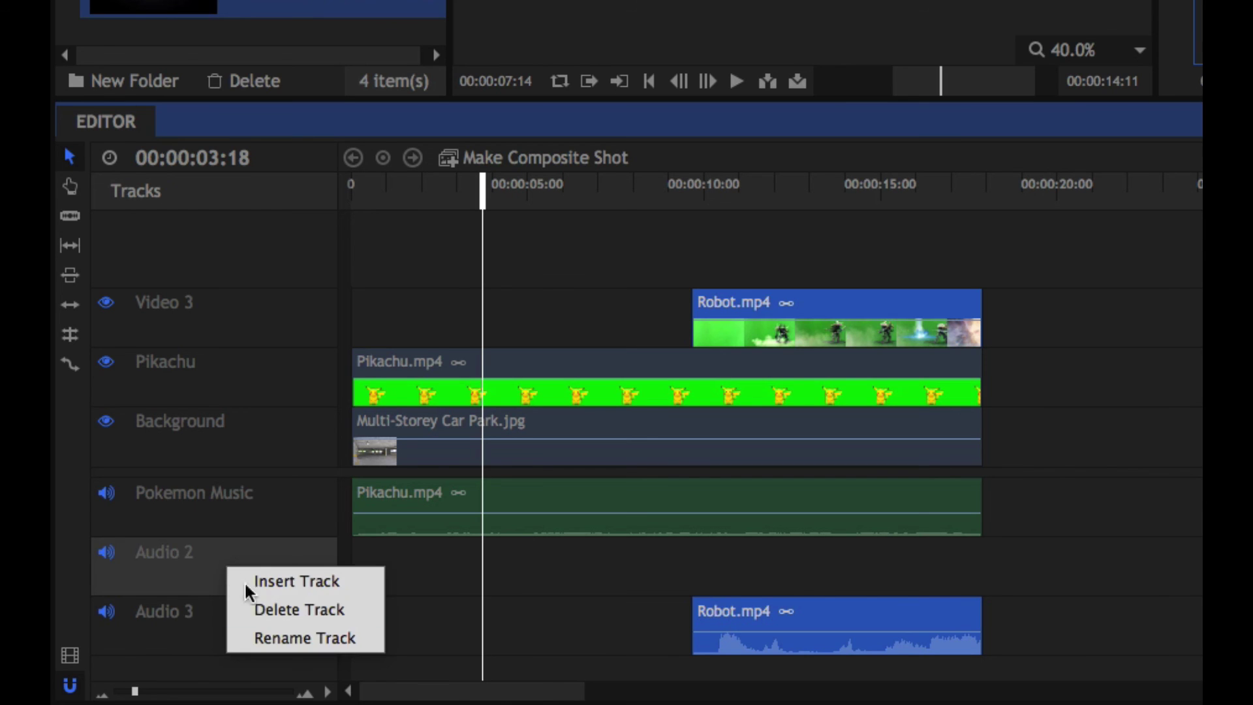
{"action": "left_click", "coordinate": [299, 612]}
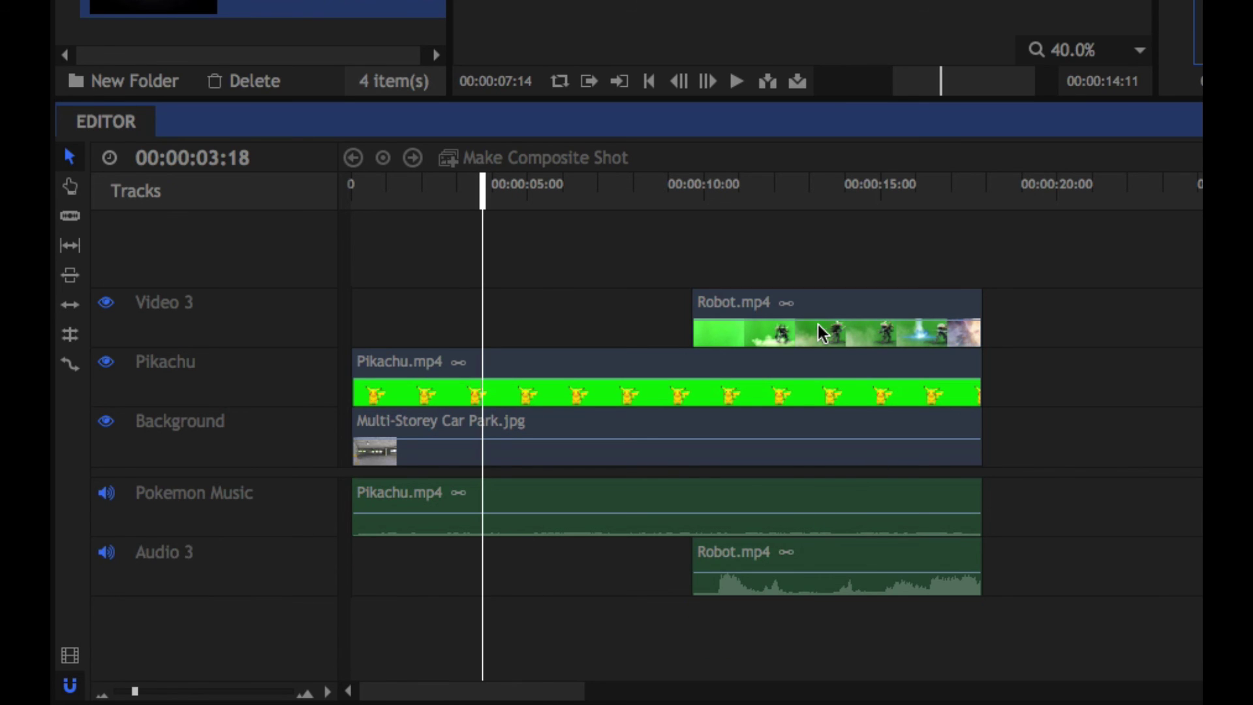
{"action": "right_click", "coordinate": [154, 305]}
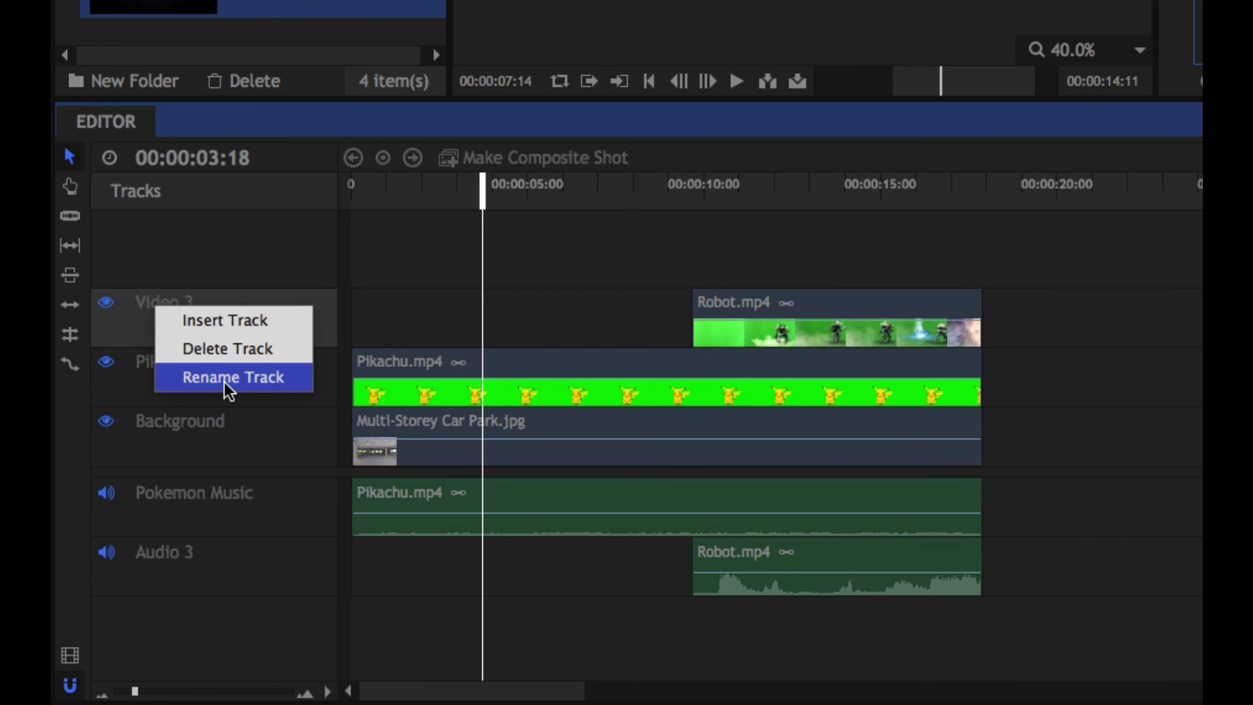
{"action": "left_click", "coordinate": [222, 380]}
{"action": "type", "text": "Robot"}
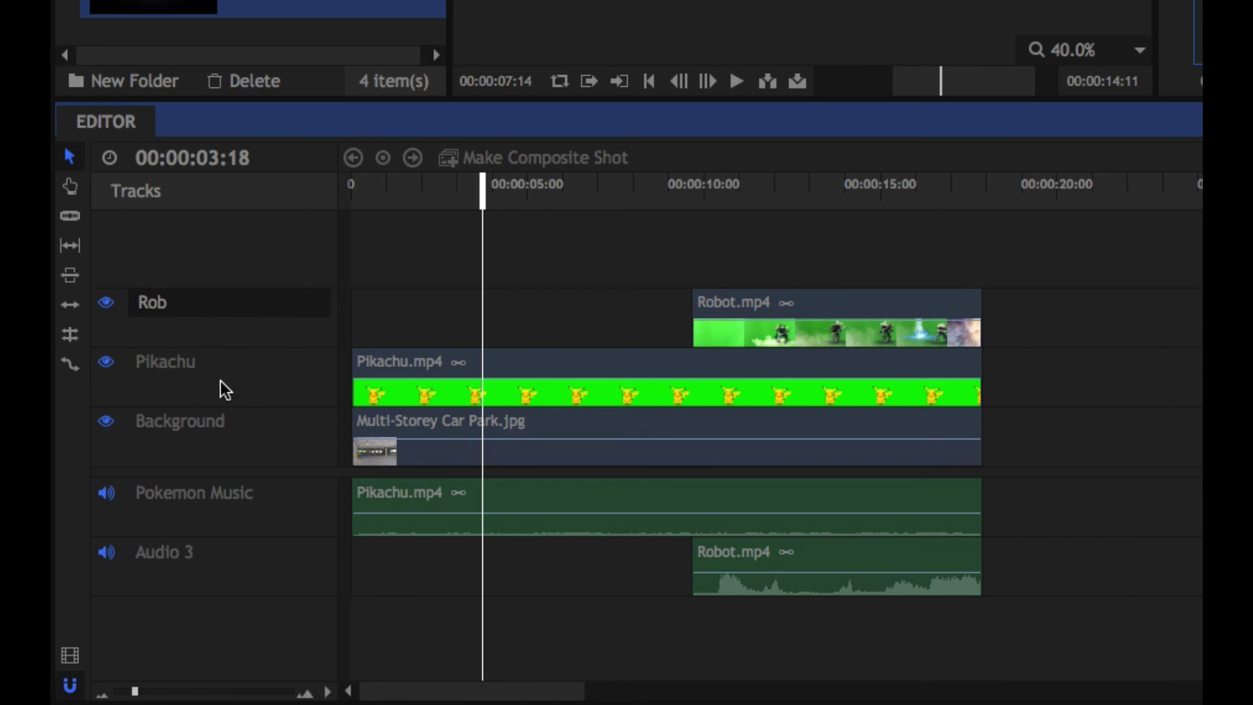
{"action": "right_click", "coordinate": [215, 559]}
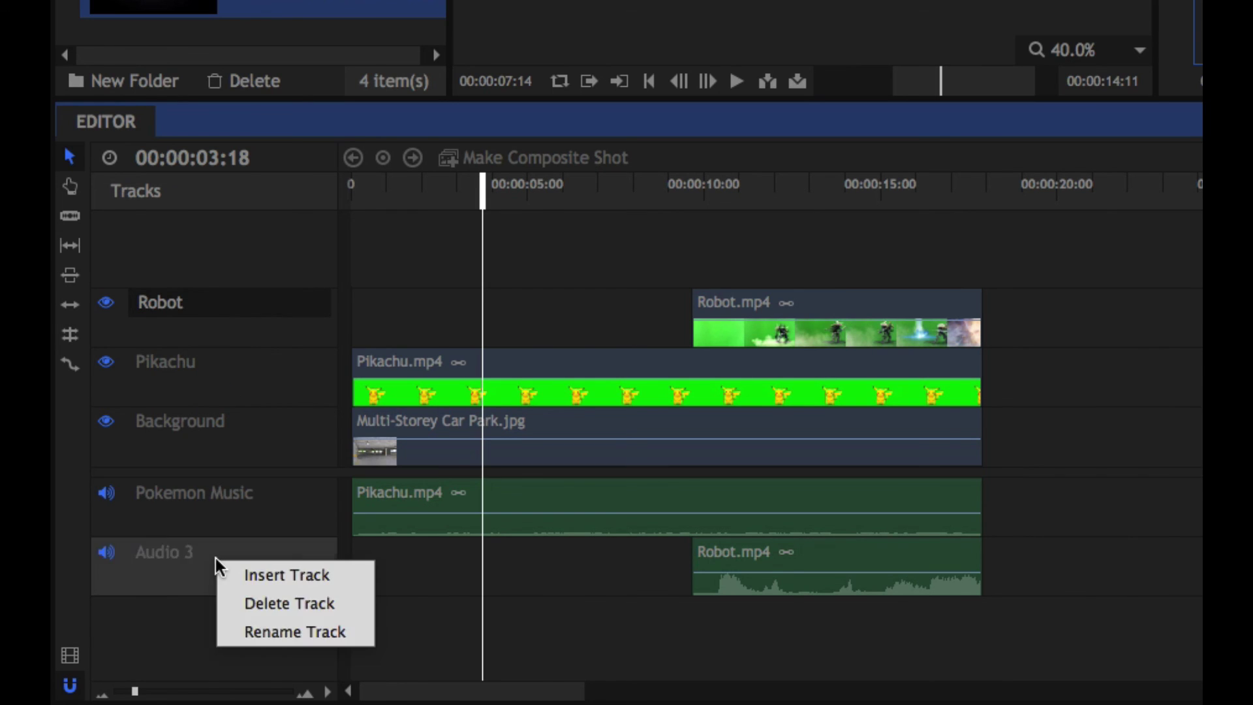
{"action": "left_click", "coordinate": [258, 629]}
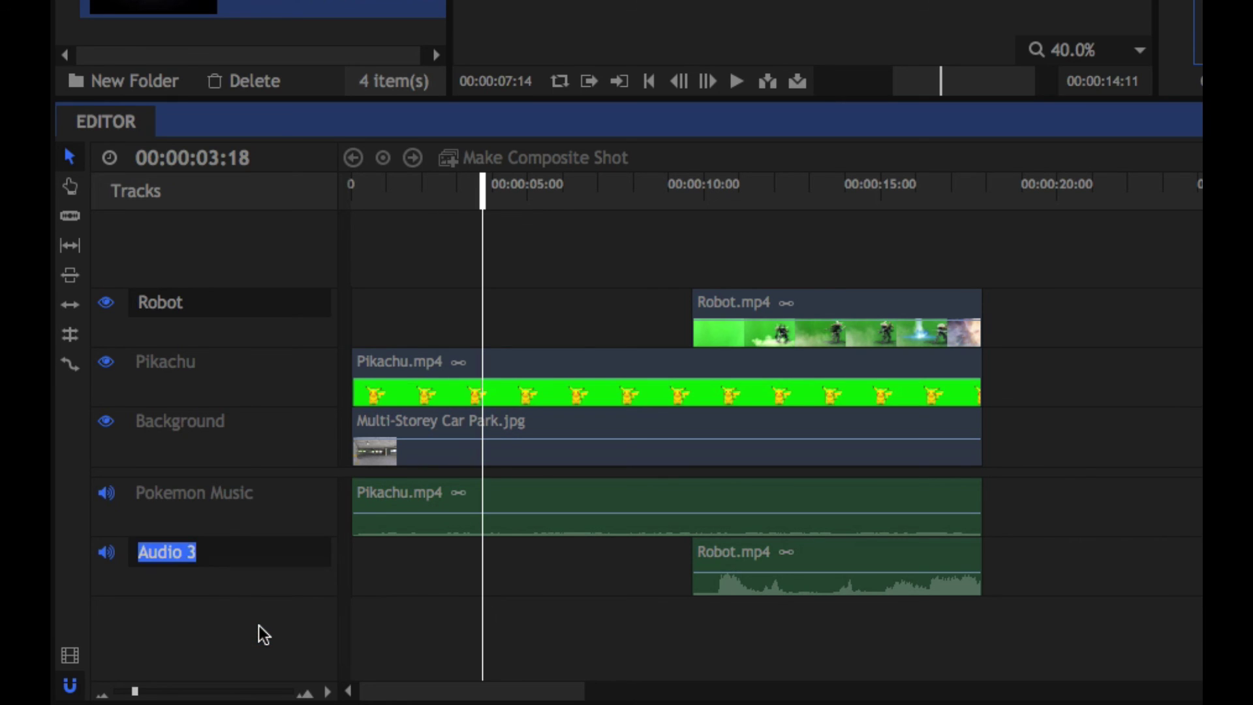
{"action": "type", "text": "Robot"}
{"action": "key", "text": "Return"}
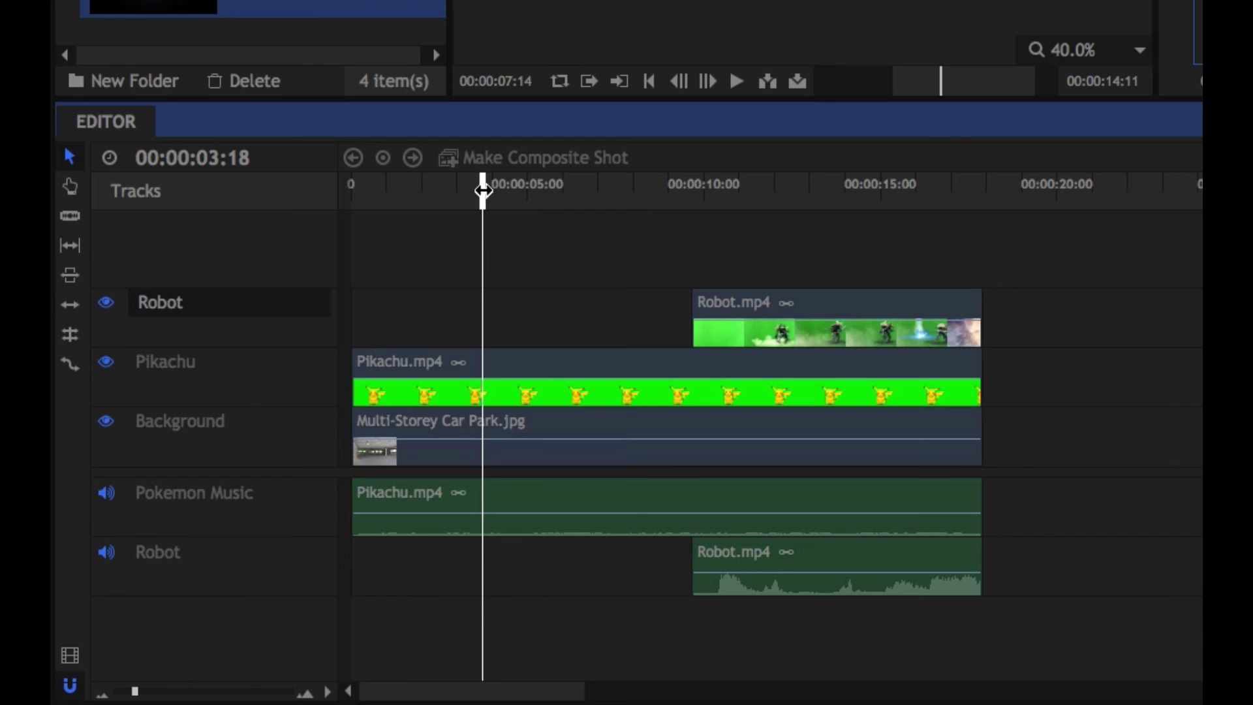
Apply the Color Difference Key effect to the Robot clip on the timeline, viewing the frame at 00:00:10:12.
{"action": "left_click_drag", "start_coordinate": [483, 190], "coordinate": [578, 195]}
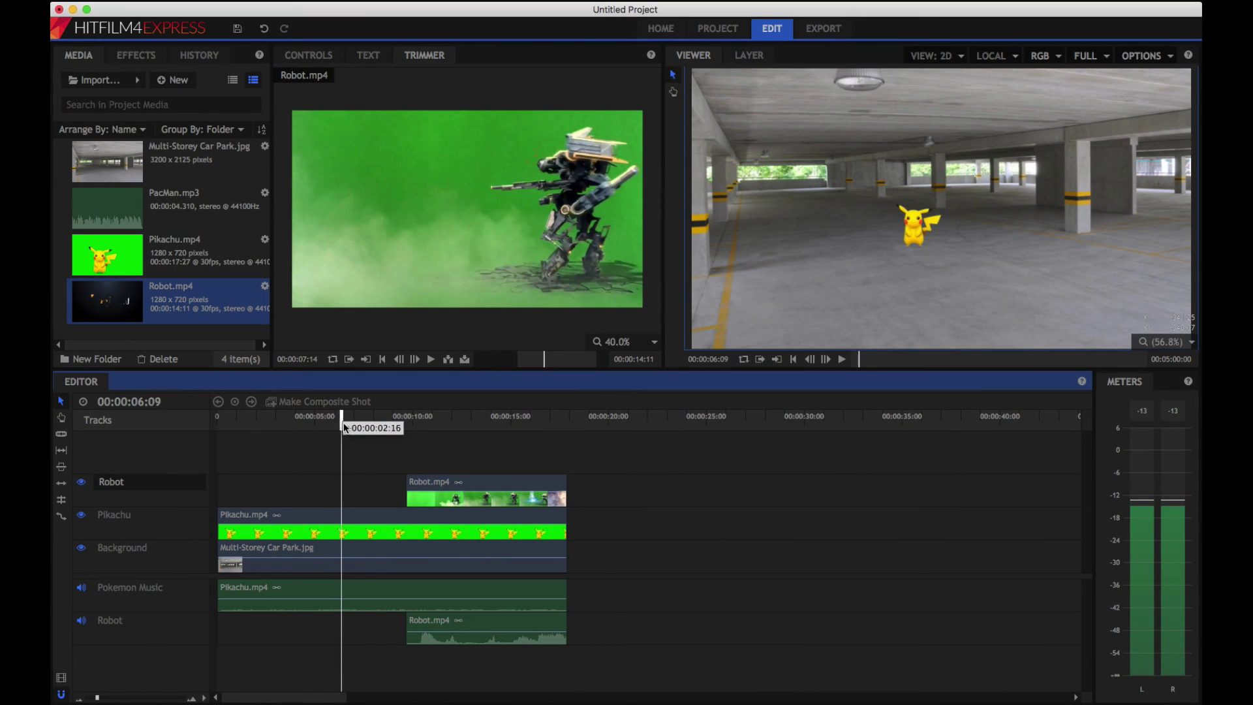
{"action": "left_click_drag", "start_coordinate": [343, 421], "coordinate": [422, 435]}
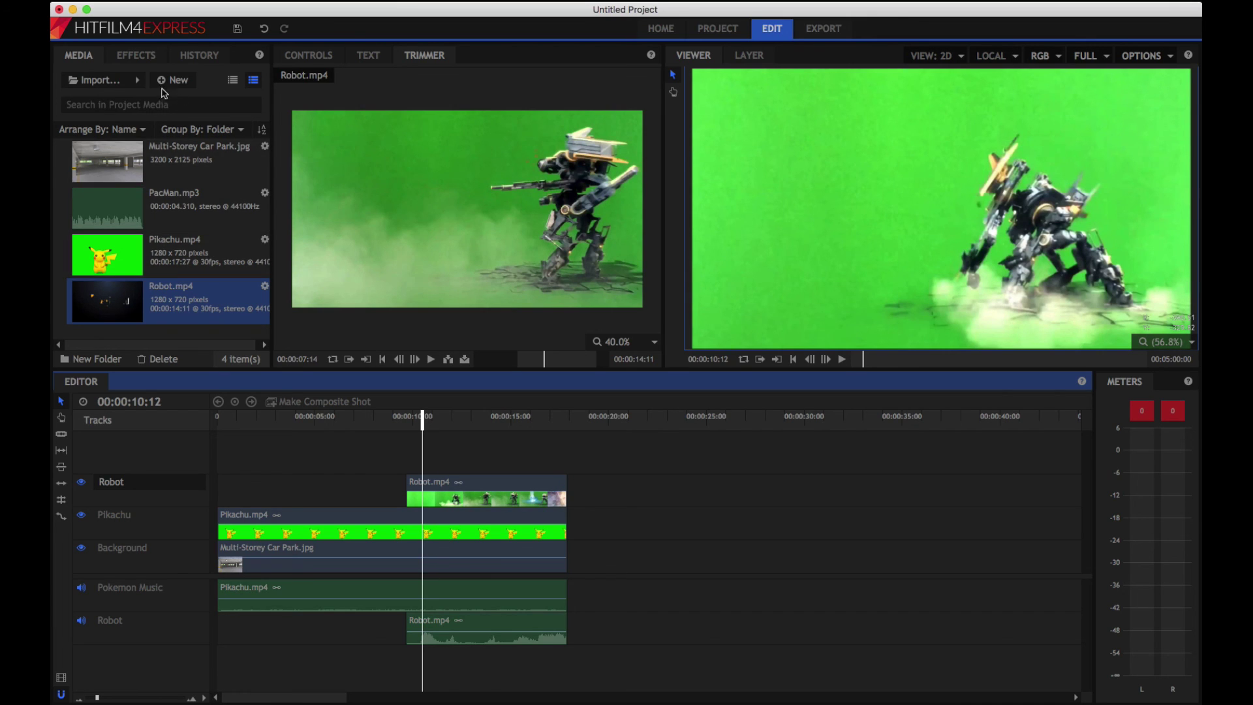
{"action": "left_click", "coordinate": [150, 58]}
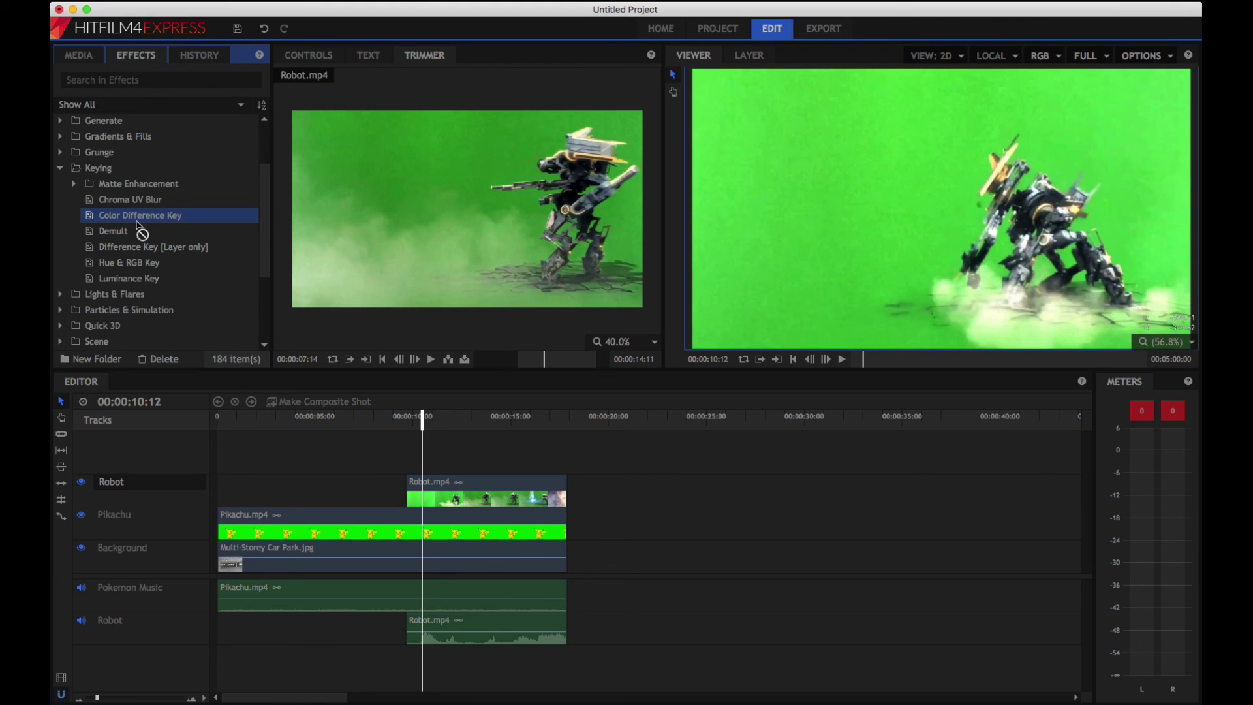
{"action": "left_click_drag", "start_coordinate": [137, 221], "coordinate": [448, 483]}
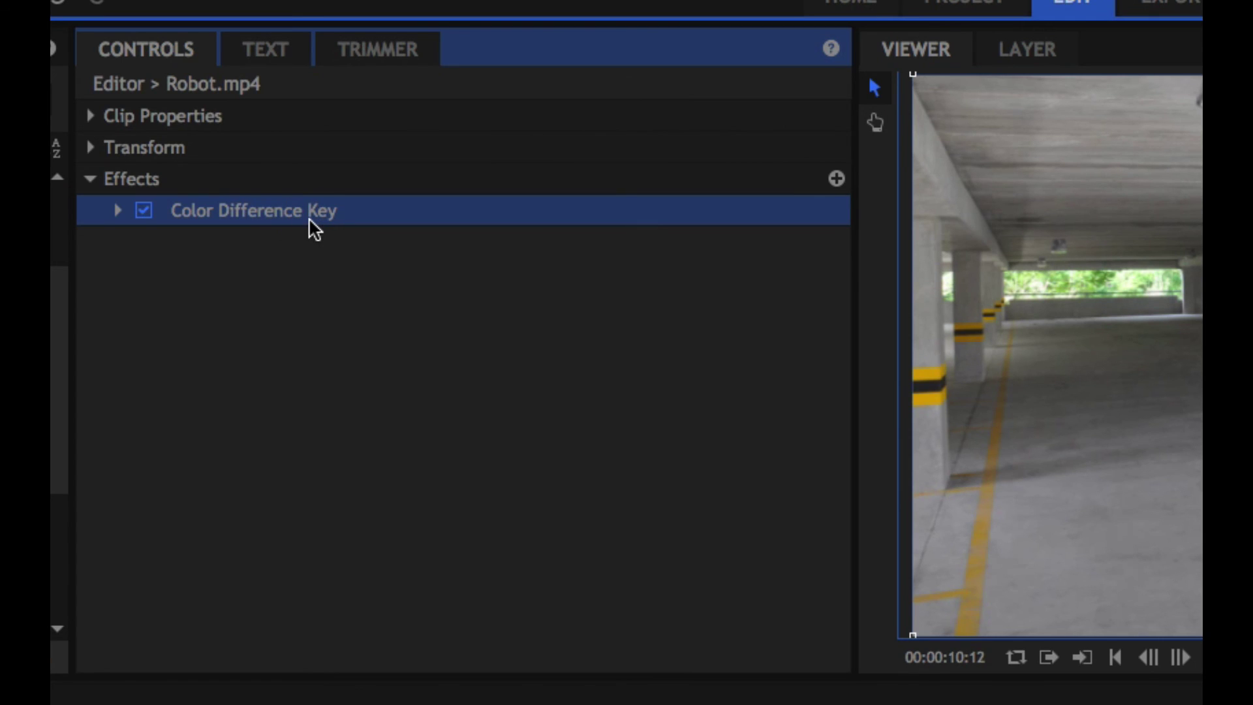
Expand the Robot clip's Color Difference Key settings and check its key with View Matte, then restore the normal view.
{"action": "left_click", "coordinate": [123, 212]}
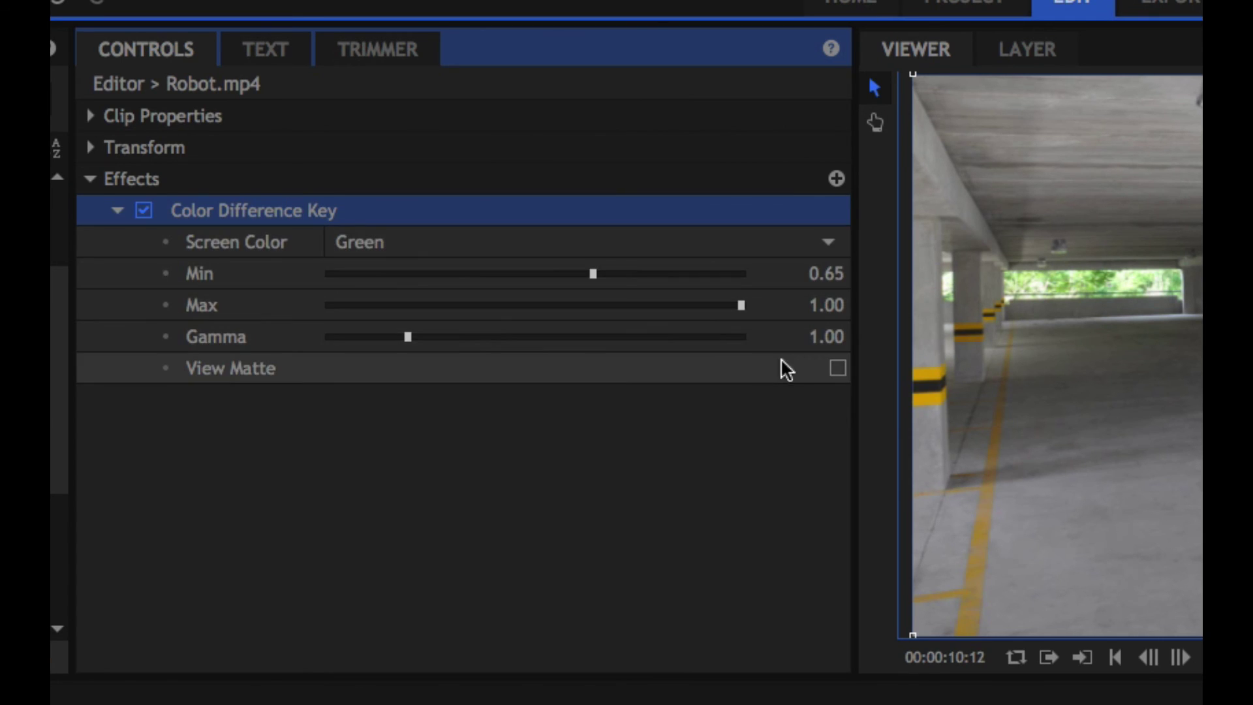
{"action": "left_click", "coordinate": [837, 369]}
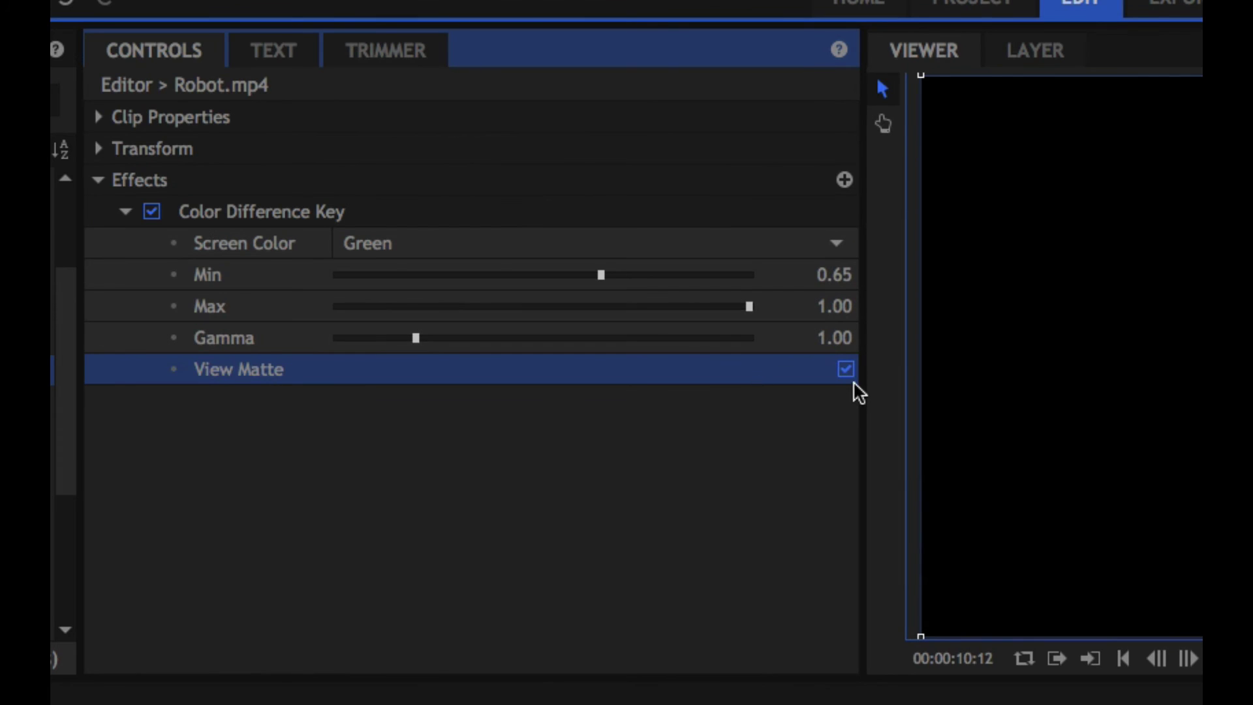
{"action": "left_click", "coordinate": [846, 370]}
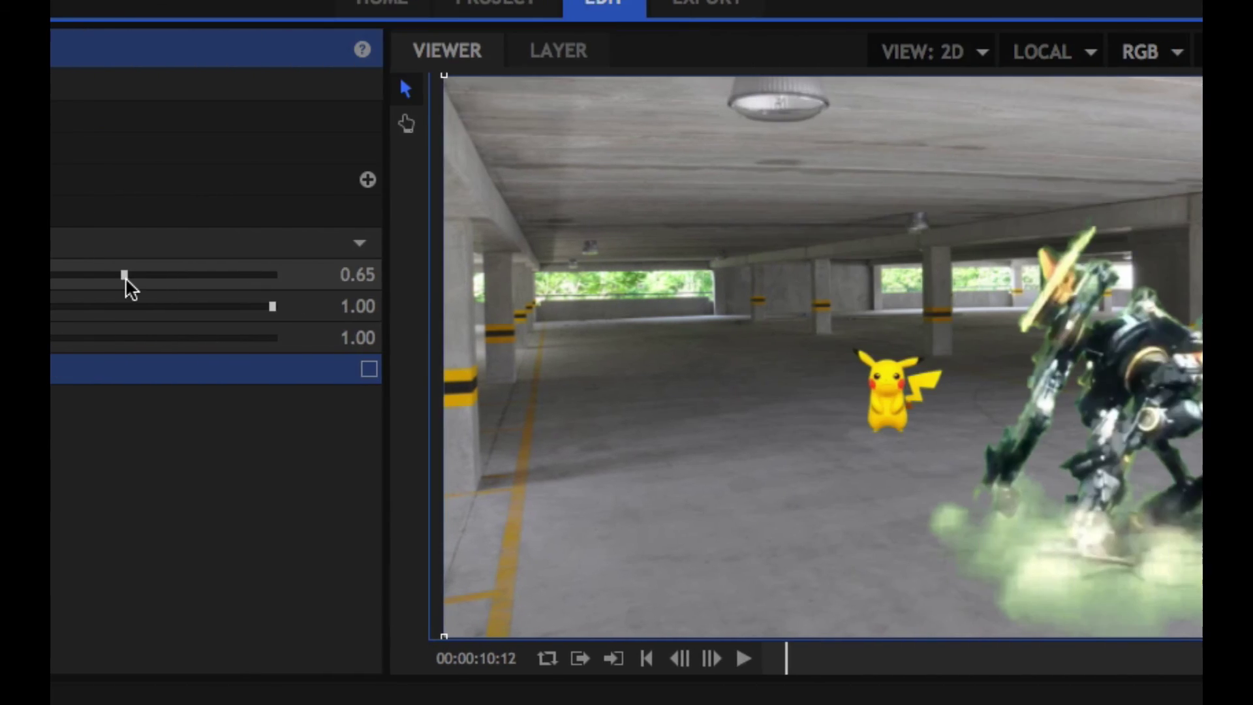
Set the Robot clip's Color Difference Key Min to 0.55 and Gamma to 0.95.
{"action": "left_click_drag", "start_coordinate": [602, 277], "coordinate": [616, 278]}
{"action": "left_click_drag", "start_coordinate": [141, 277], "coordinate": [110, 288]}
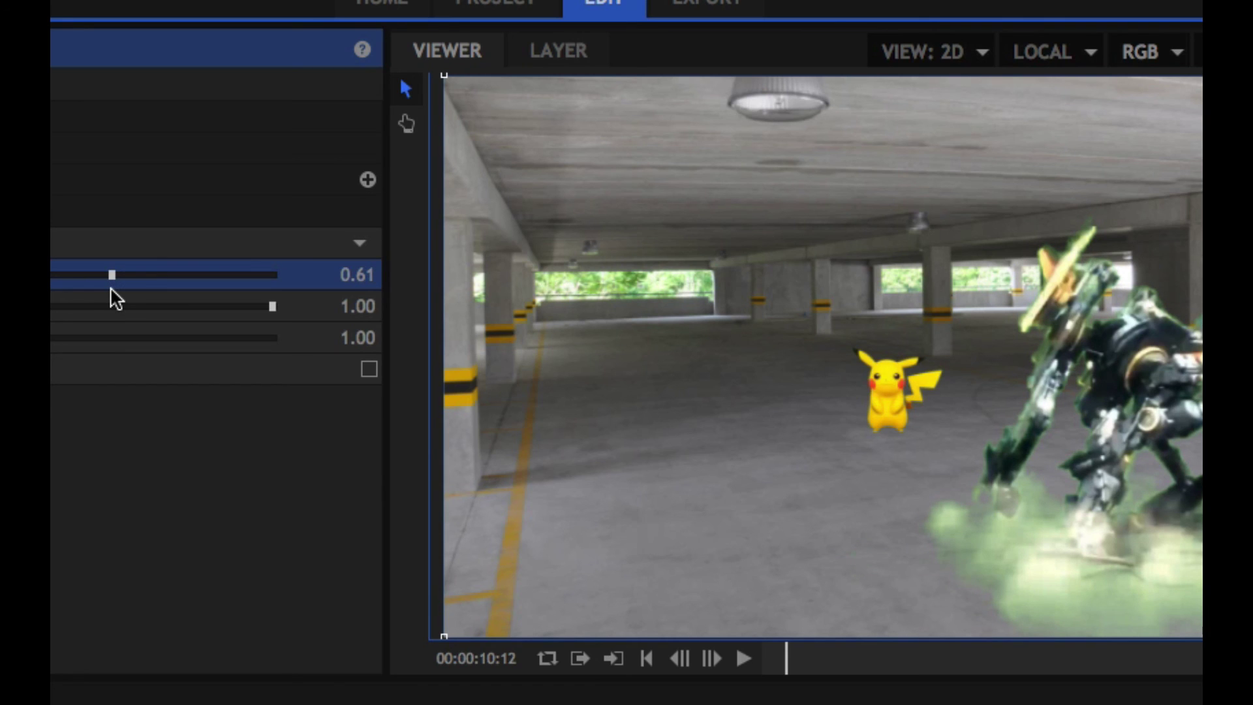
{"action": "left_click_drag", "start_coordinate": [111, 290], "coordinate": [85, 283]}
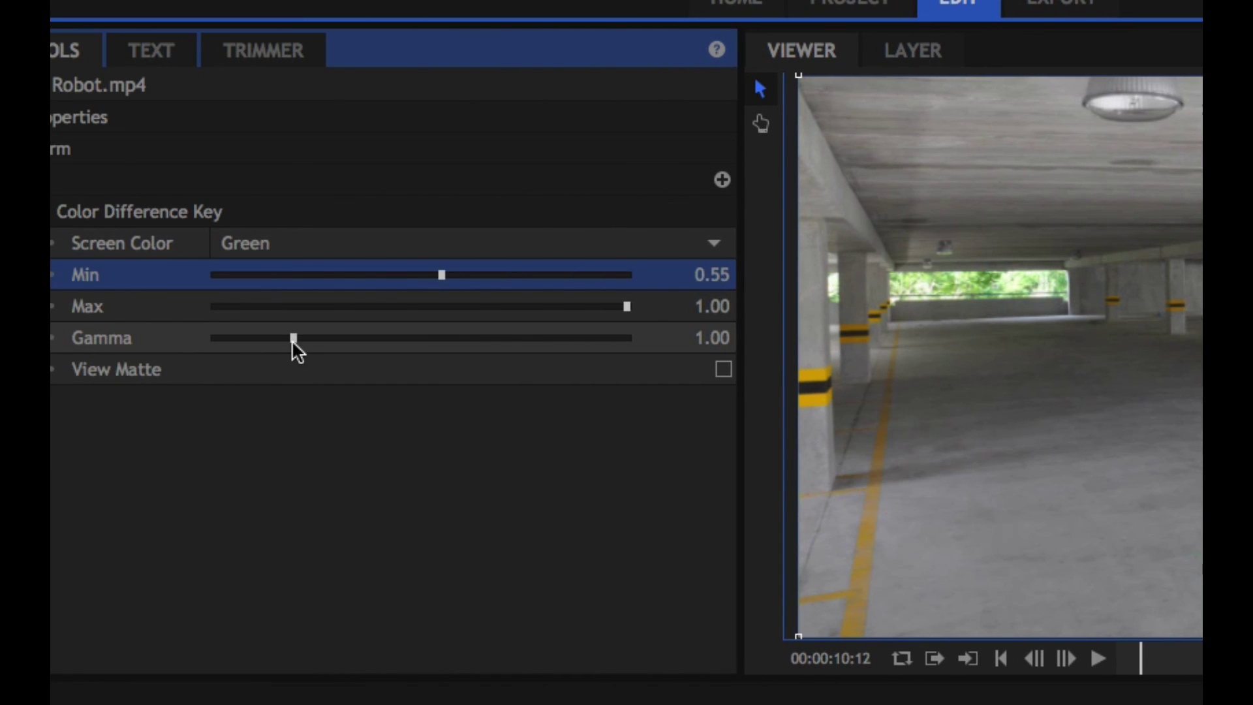
{"action": "mouse_move", "coordinate": [292, 340]}
{"action": "left_mouse_down"}
{"action": "mouse_move", "coordinate": [343, 340]}
{"action": "mouse_move", "coordinate": [293, 339]}
{"action": "left_mouse_up"}
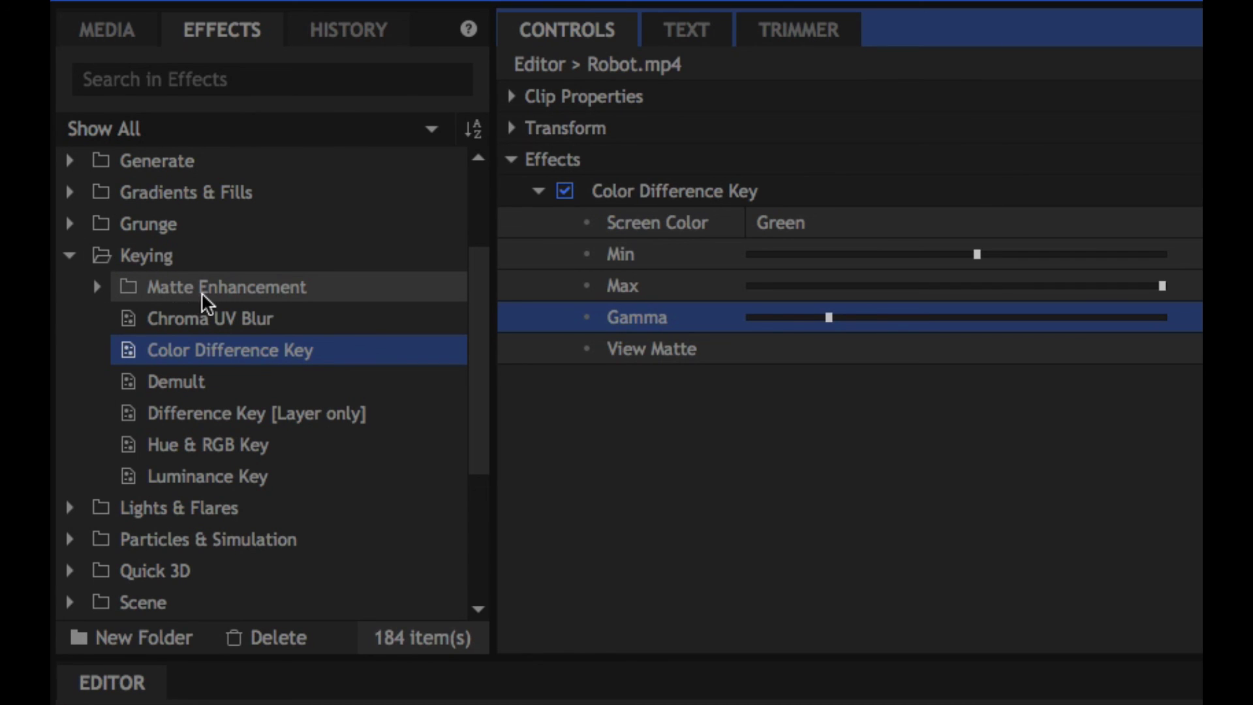
Add the Matte Cleaner effect from Matte Enhancement to the Robot clip and expand its settings.
{"action": "left_click", "coordinate": [99, 291]}
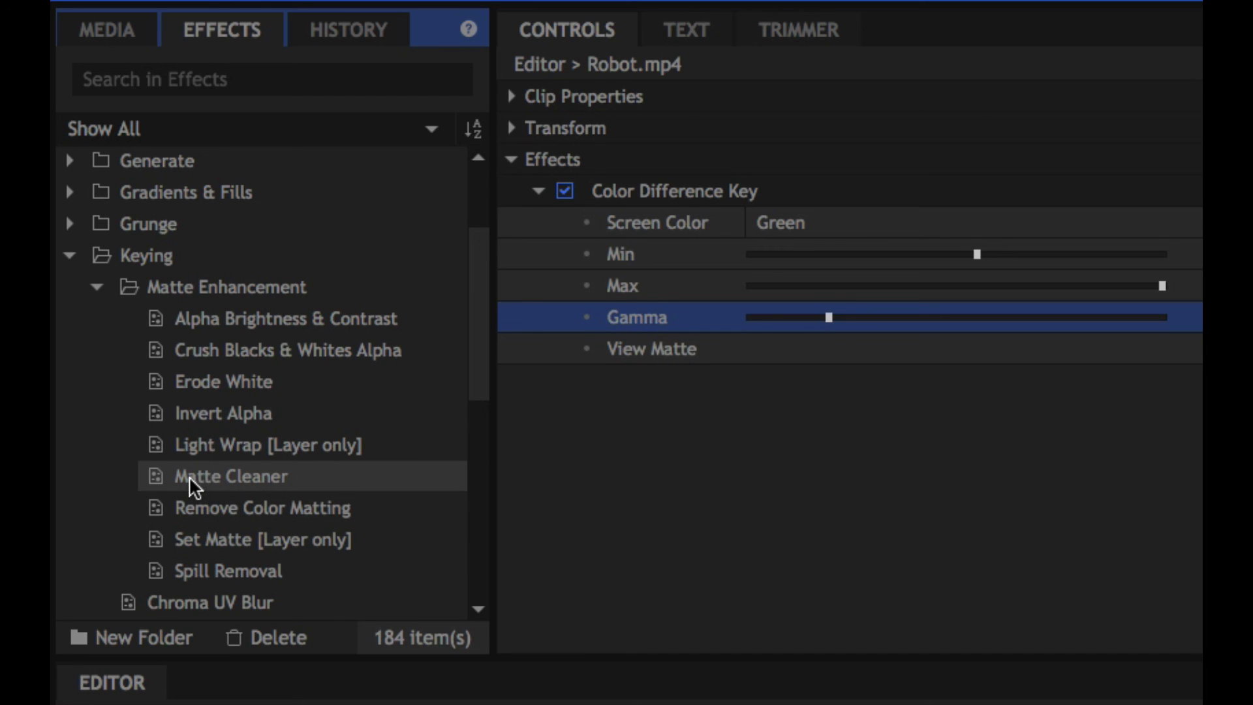
{"action": "left_click_drag", "start_coordinate": [191, 479], "coordinate": [637, 412]}
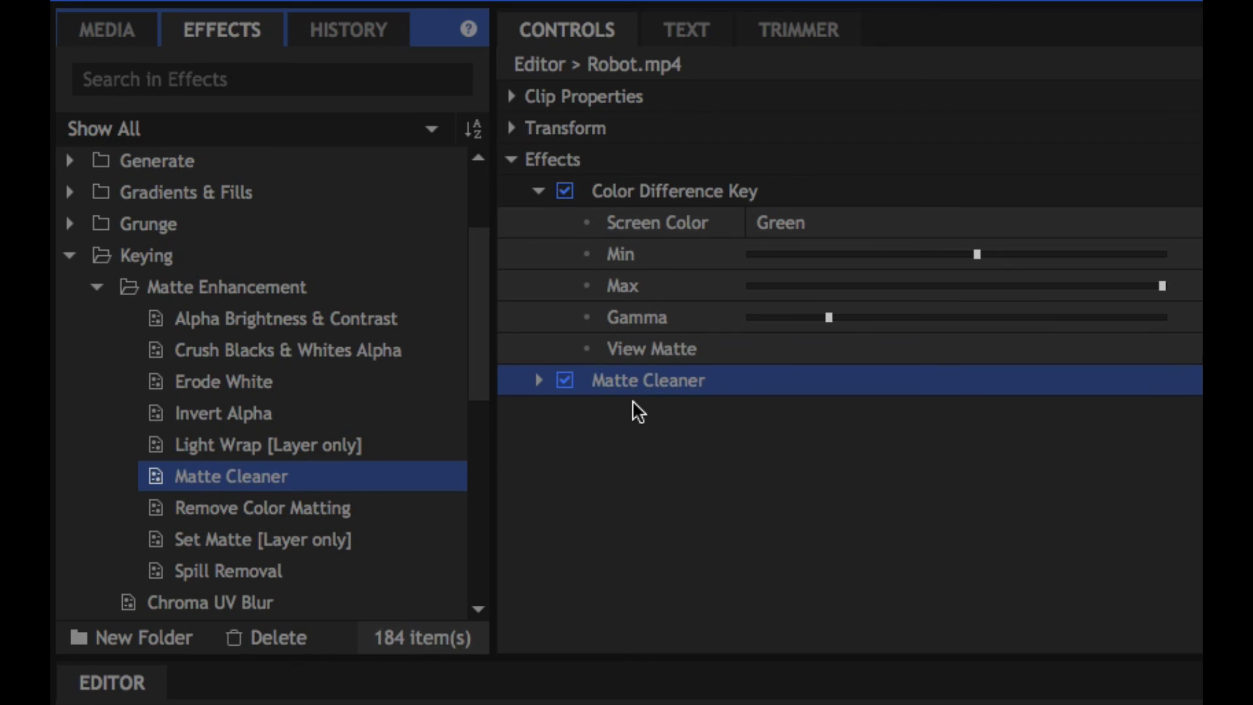
{"action": "left_click", "coordinate": [538, 381]}
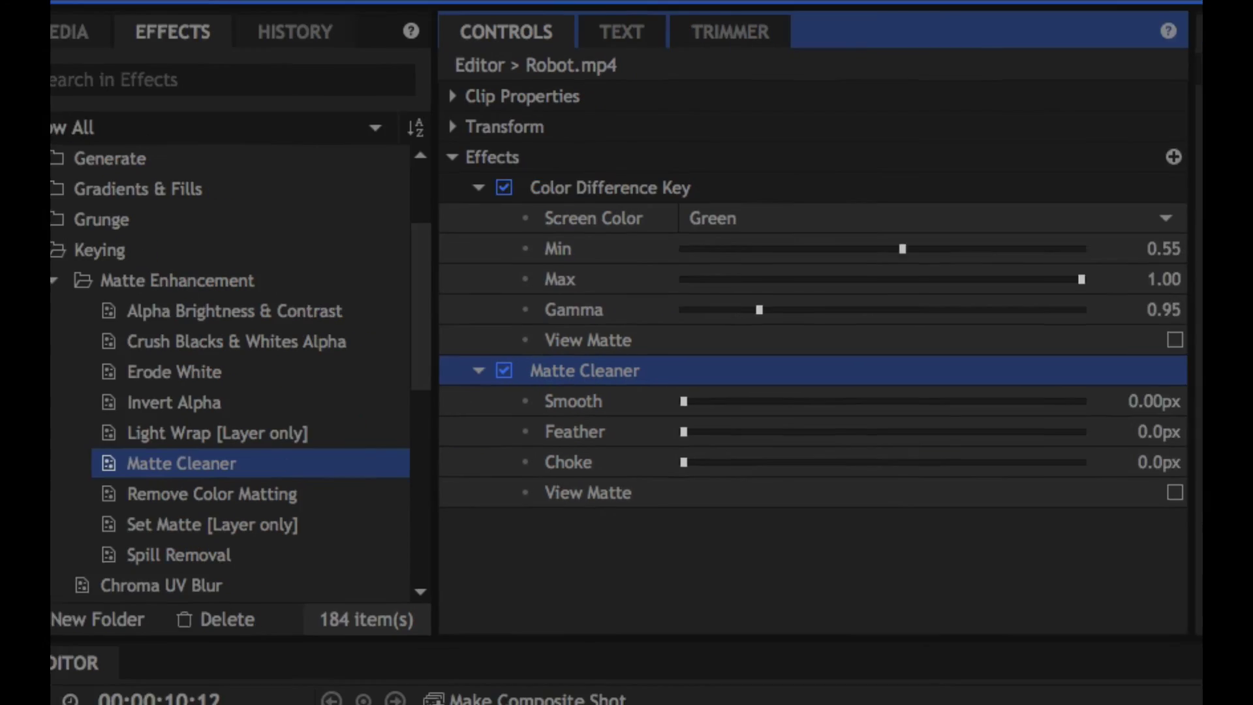
Try the Matte Cleaner's Smooth, Feather and Choke on the robot's edges, returning each to 0 px.
{"action": "scroll", "coordinate": [1143, 232], "scroll_direction": "up", "scroll_amount": 2}
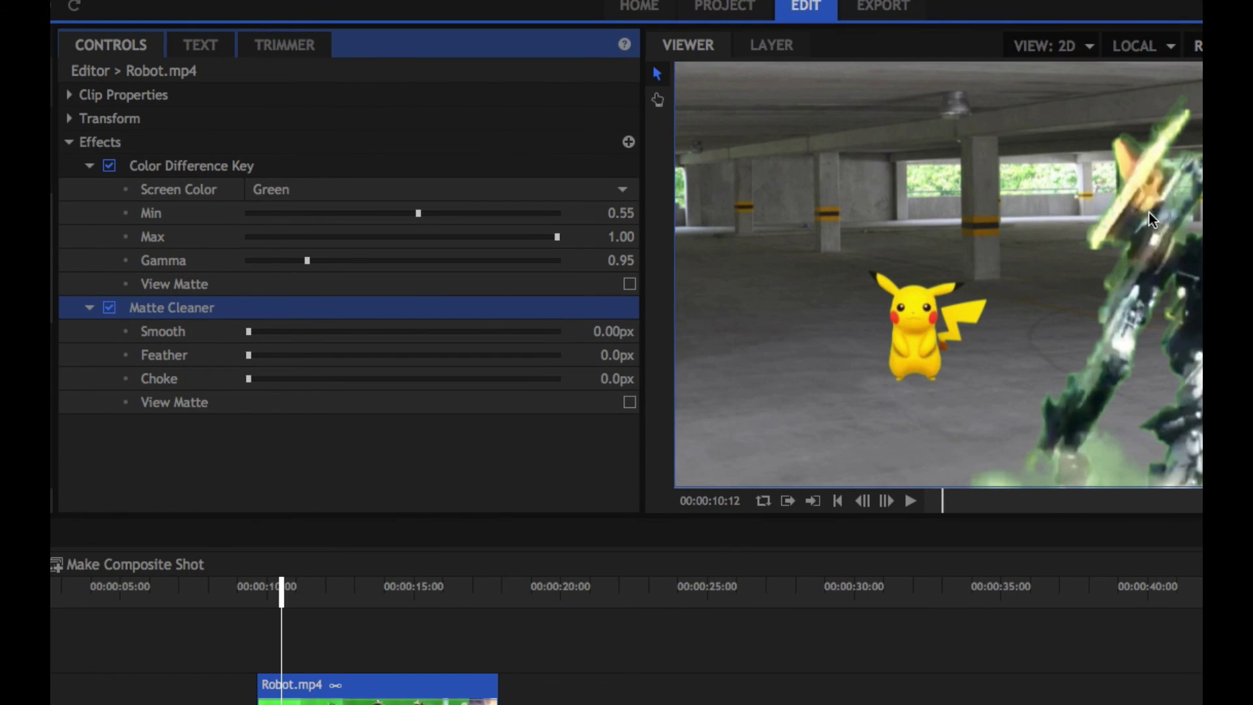
{"action": "scroll", "coordinate": [1148, 215], "scroll_direction": "up", "scroll_amount": 5}
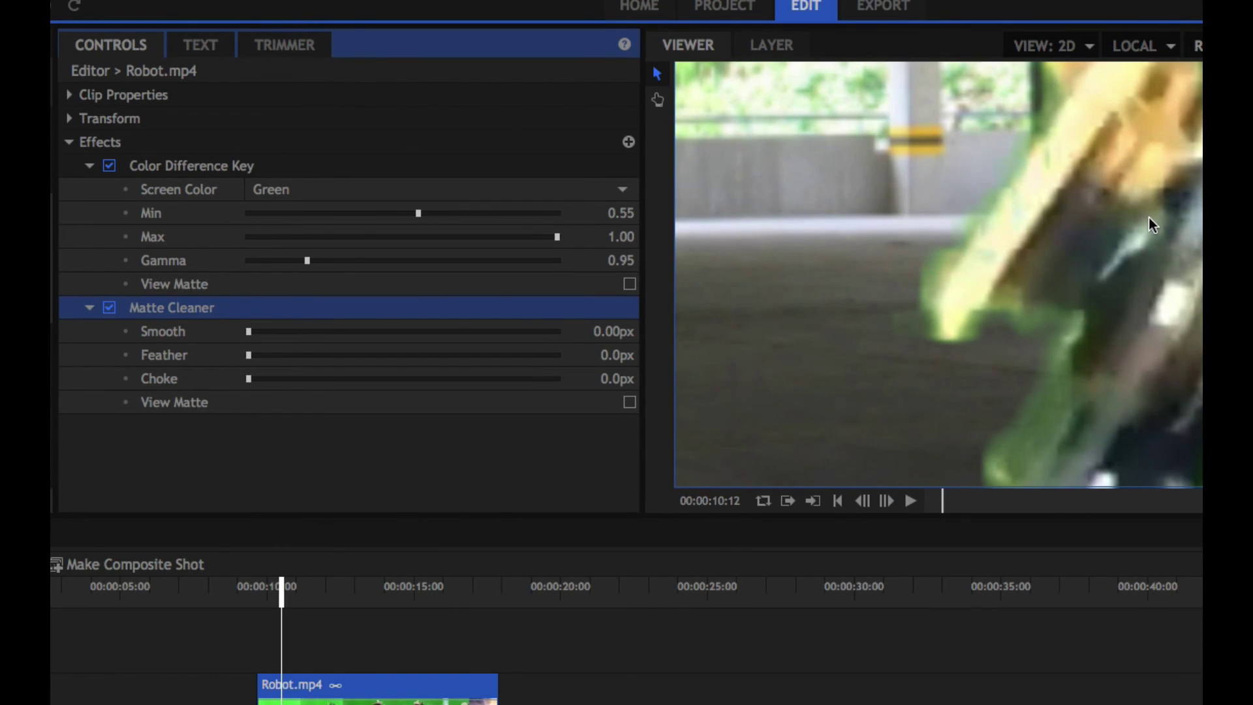
{"action": "scroll", "coordinate": [1149, 222], "scroll_direction": "down", "scroll_amount": 3}
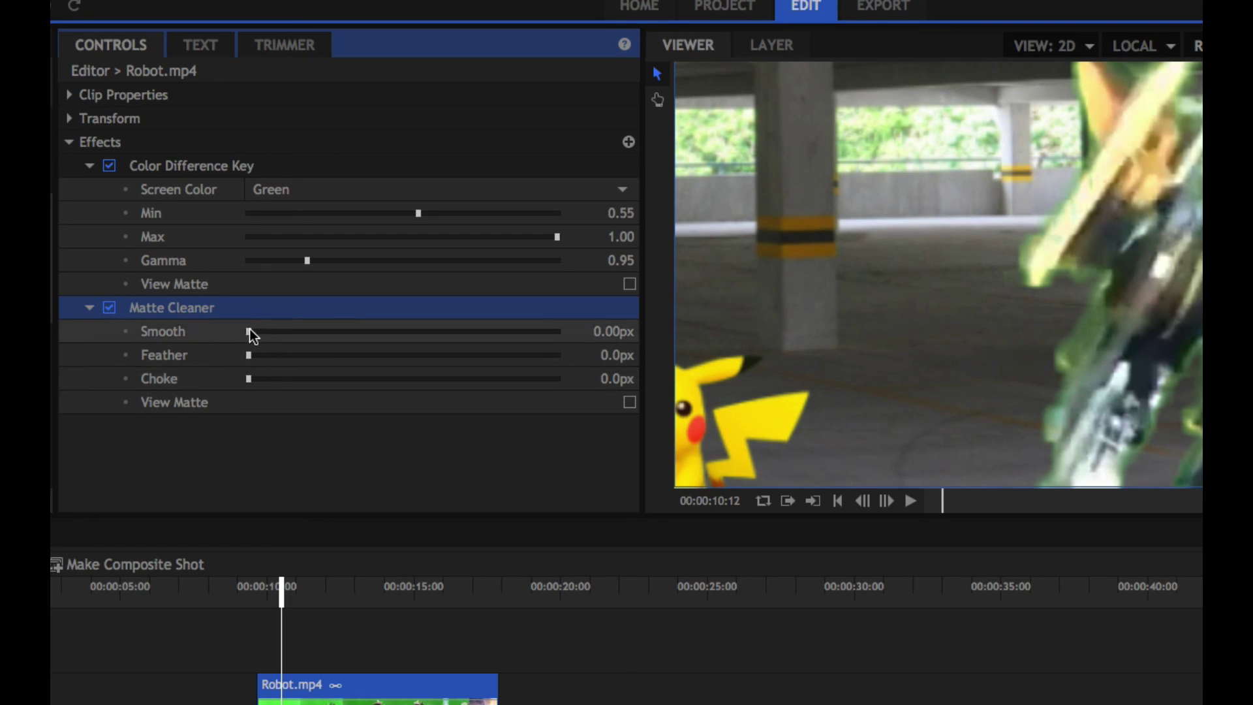
{"action": "left_click_drag", "start_coordinate": [248, 334], "coordinate": [235, 358]}
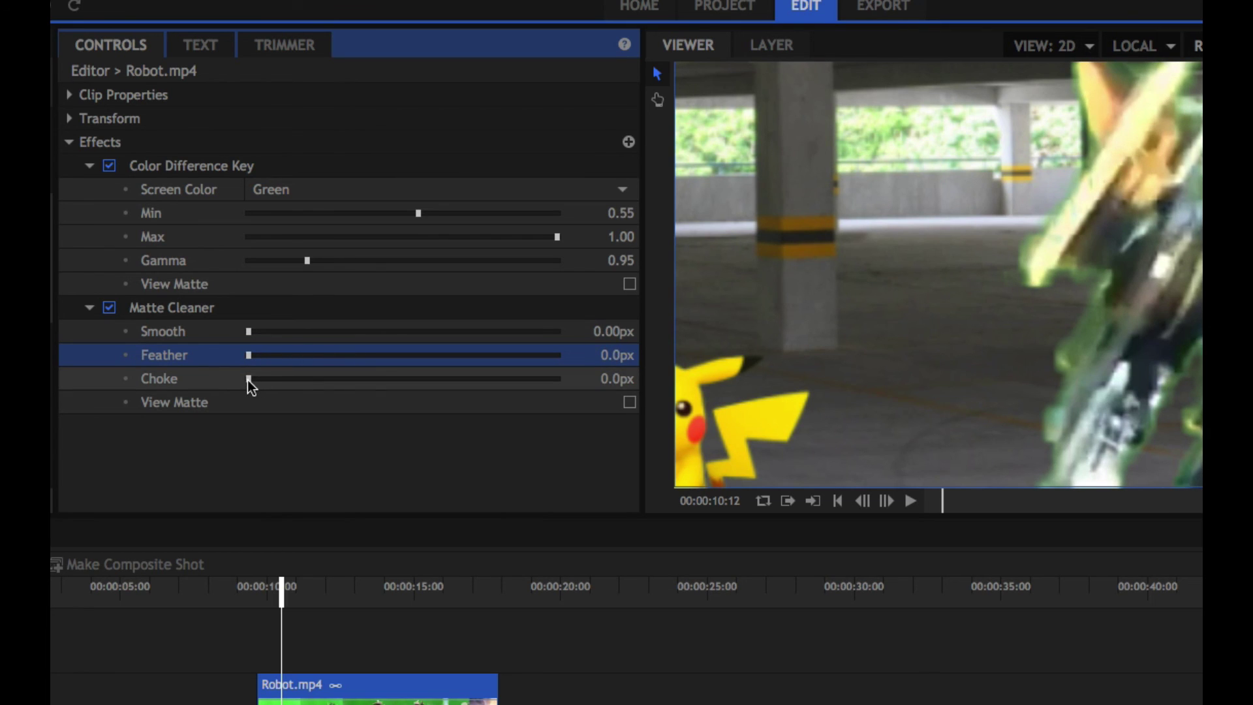
{"action": "mouse_move", "coordinate": [249, 379]}
{"action": "left_mouse_down"}
{"action": "mouse_move", "coordinate": [280, 378]}
{"action": "mouse_move", "coordinate": [237, 384]}
{"action": "mouse_move", "coordinate": [283, 380]}
{"action": "mouse_move", "coordinate": [238, 382]}
{"action": "left_mouse_up"}
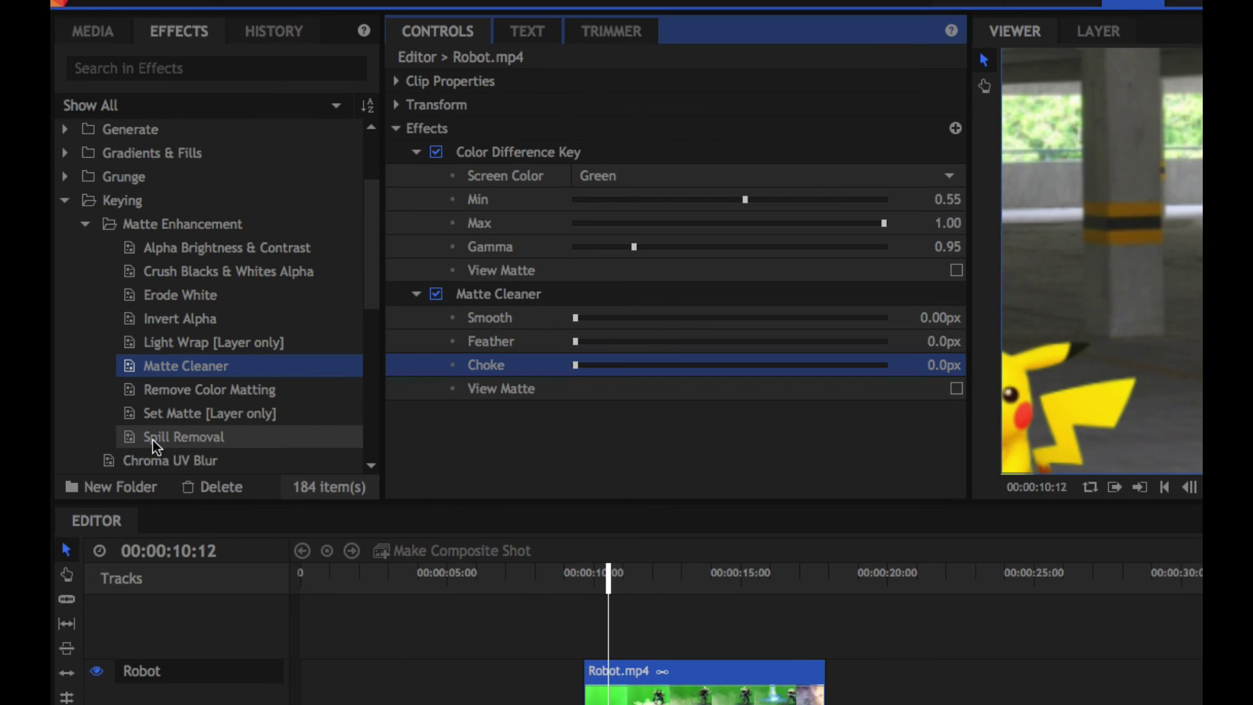
Add the Spill Removal effect to the Robot clip below Matte Cleaner and check the whole composite scaled to fit.
{"action": "left_click_drag", "start_coordinate": [153, 439], "coordinate": [867, 418]}
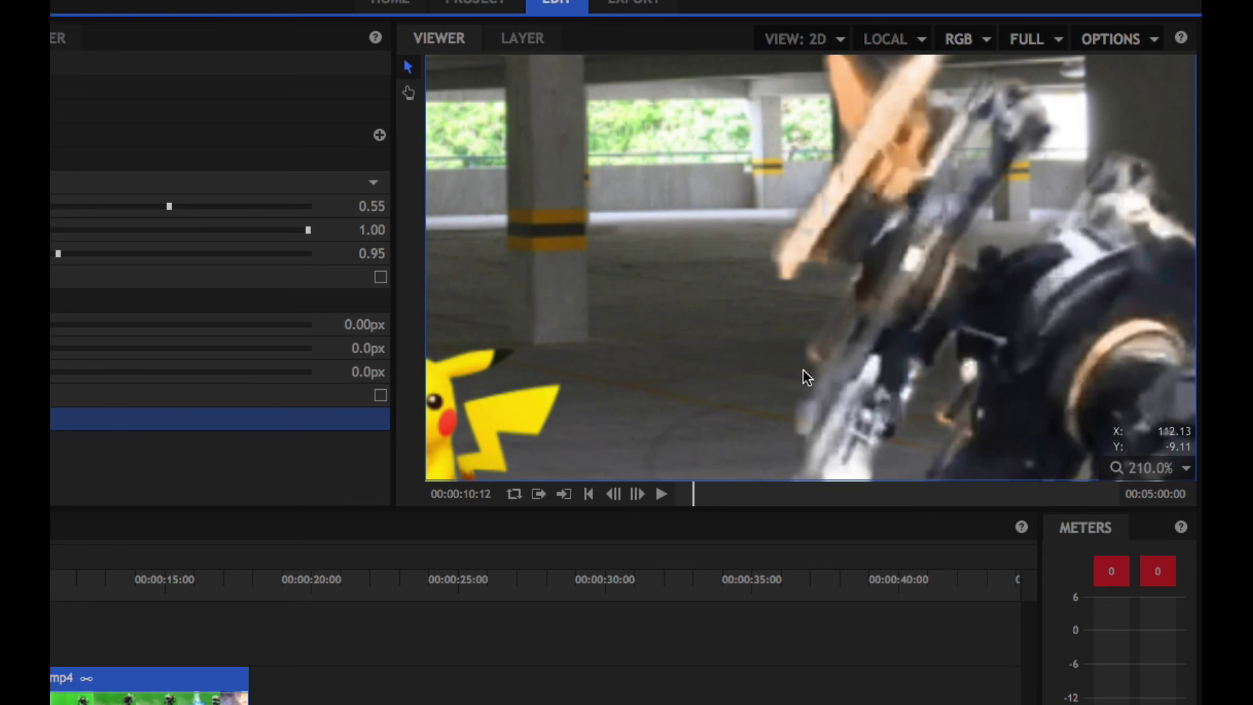
{"action": "scroll", "coordinate": [804, 370], "scroll_direction": "down", "scroll_amount": 5}
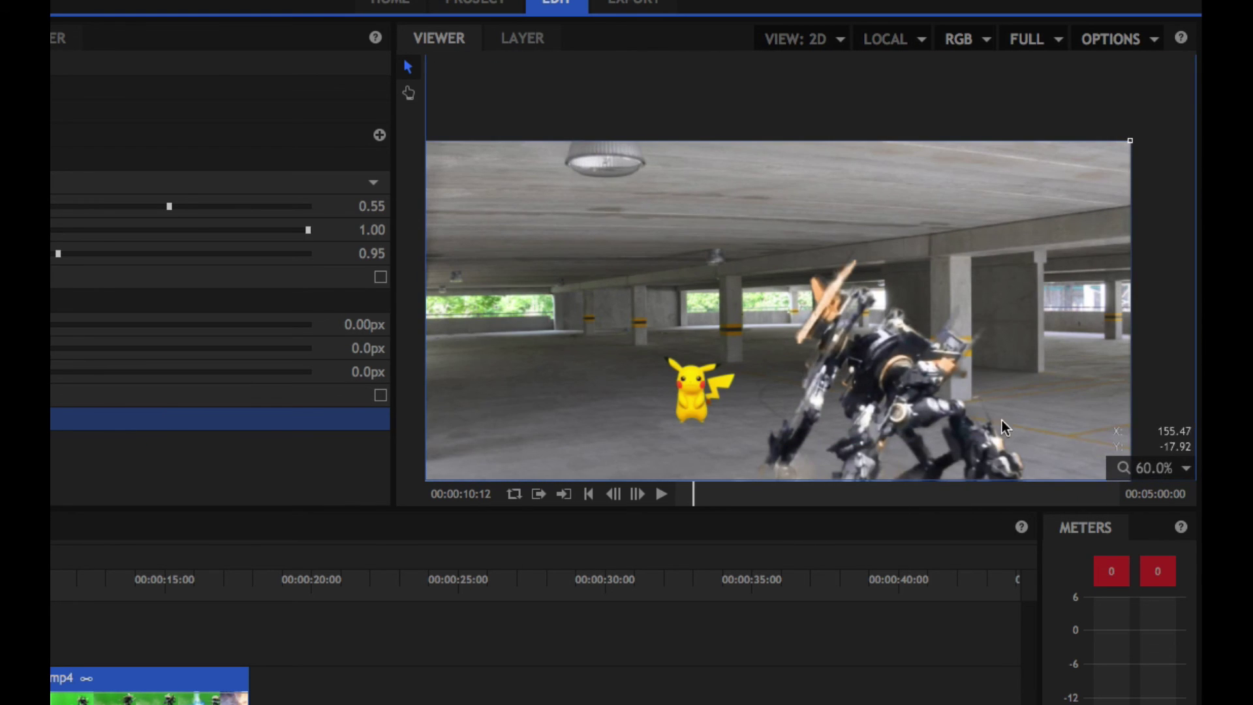
{"action": "left_click", "coordinate": [1181, 468]}
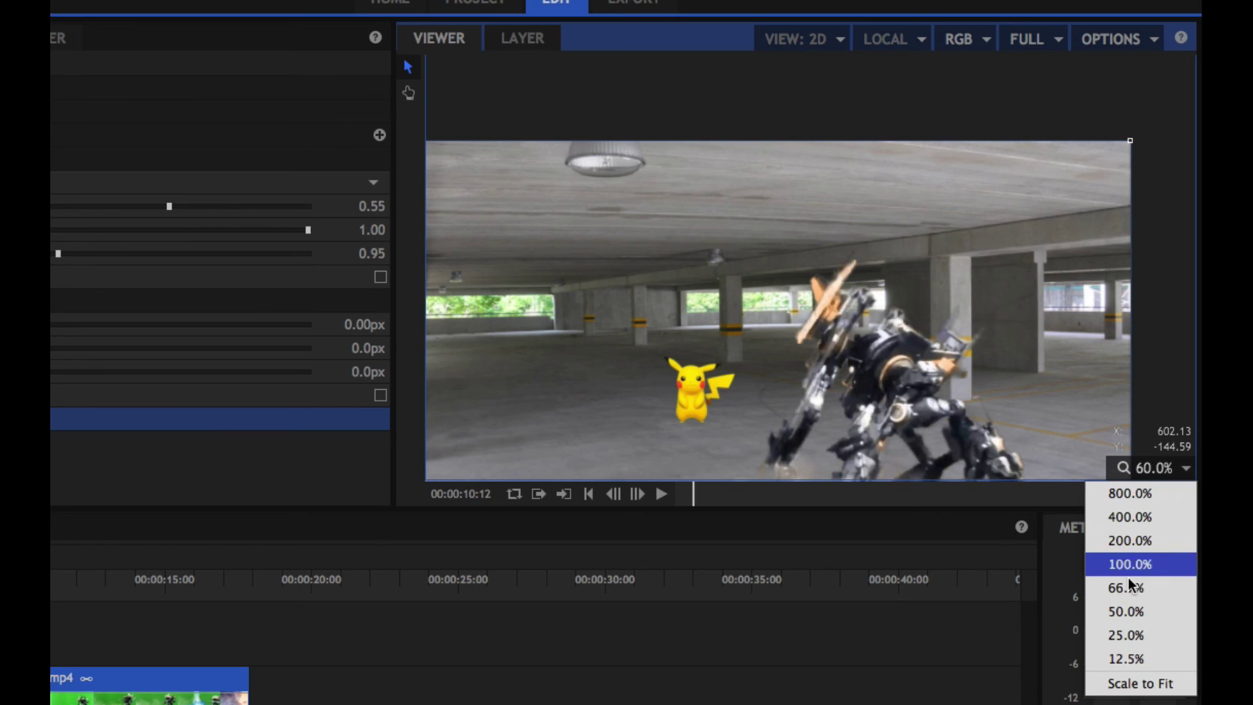
{"action": "left_click", "coordinate": [1139, 683]}
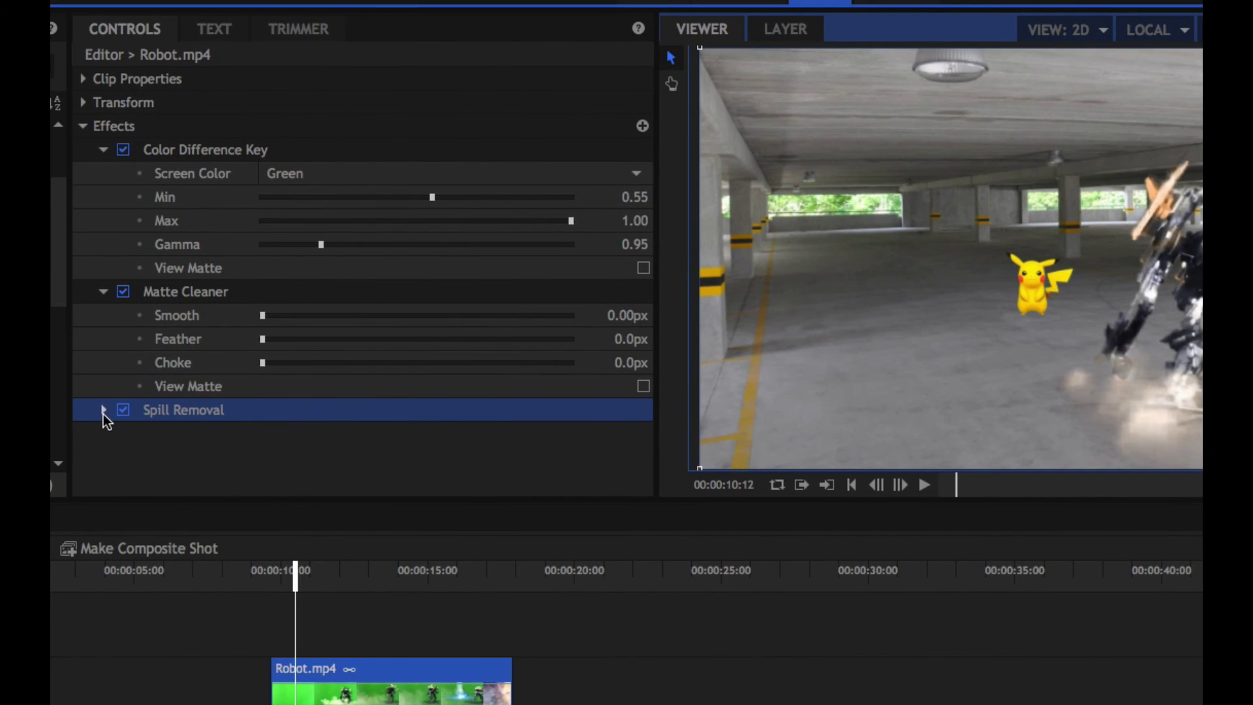
Expand the Robot clip's Spill Removal settings and play the composite from shortly before the robot enters.
{"action": "left_click", "coordinate": [103, 411]}
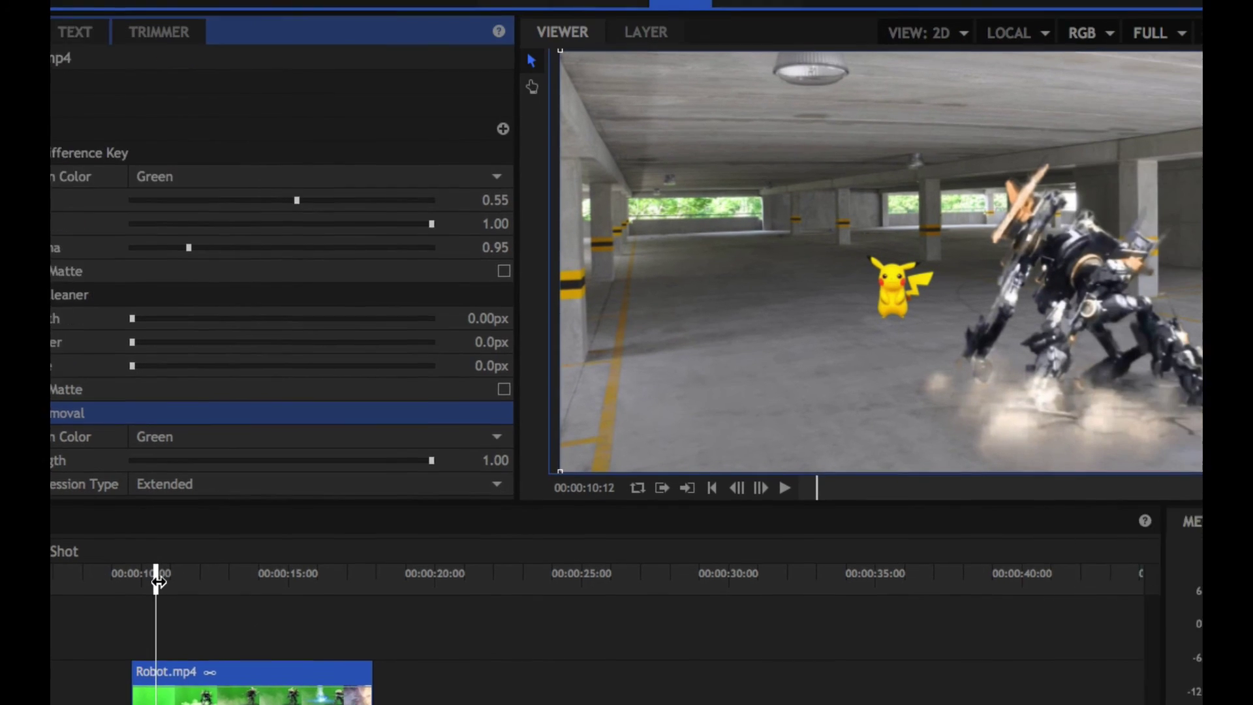
{"action": "left_click_drag", "start_coordinate": [295, 574], "coordinate": [311, 576]}
{"action": "left_click_drag", "start_coordinate": [103, 580], "coordinate": [51, 588]}
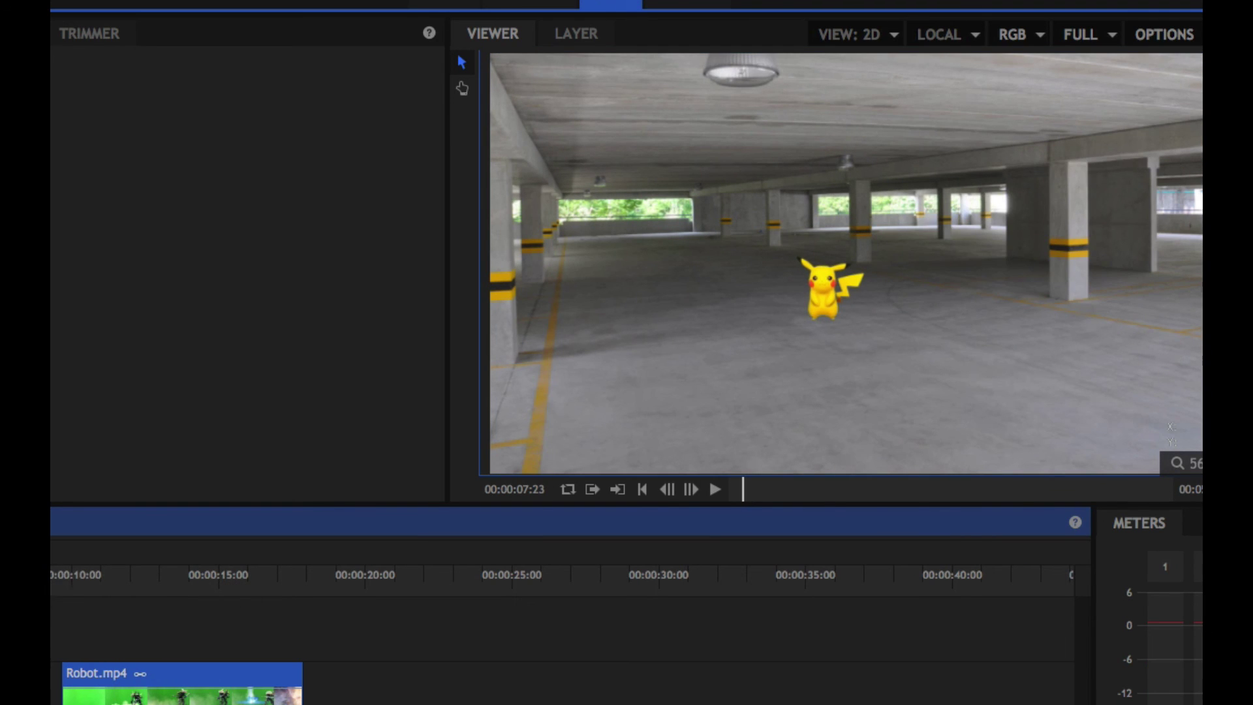
{"action": "key", "text": "space"}
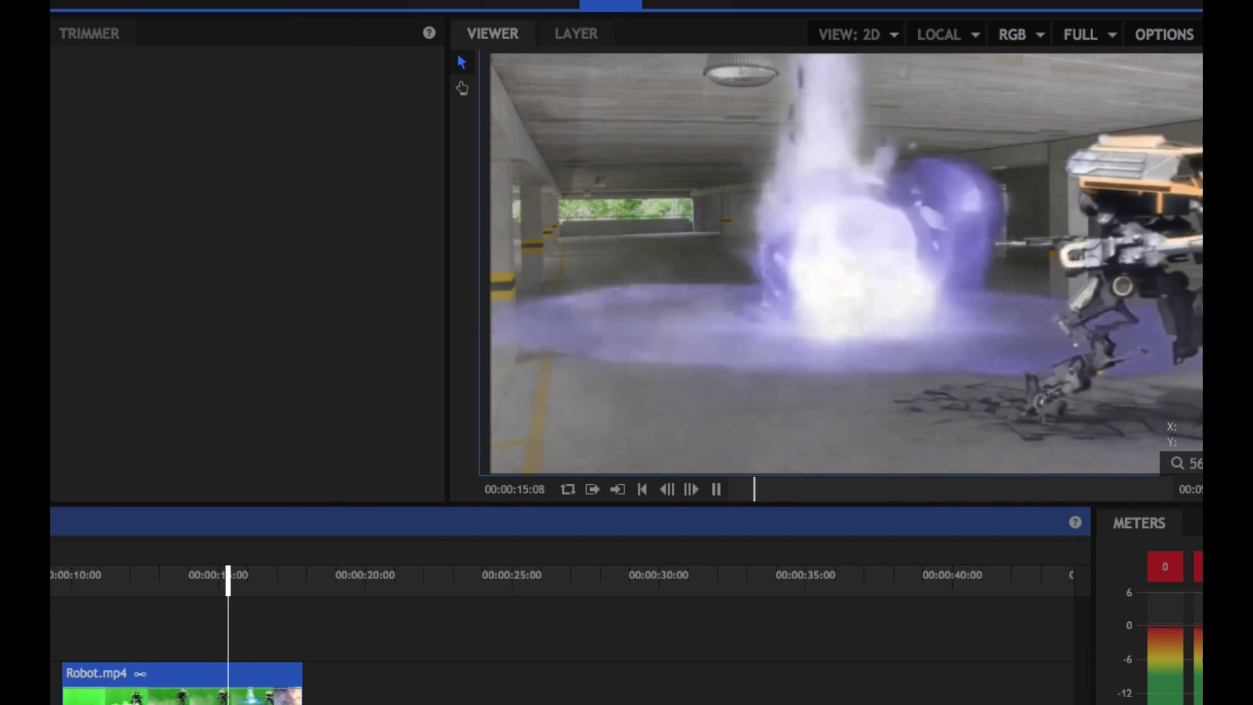
At the dust cloud frame around 00:00:11:01, set the Robot clip's Color Difference Key Min to 0.67.
{"action": "left_click", "coordinate": [123, 587]}
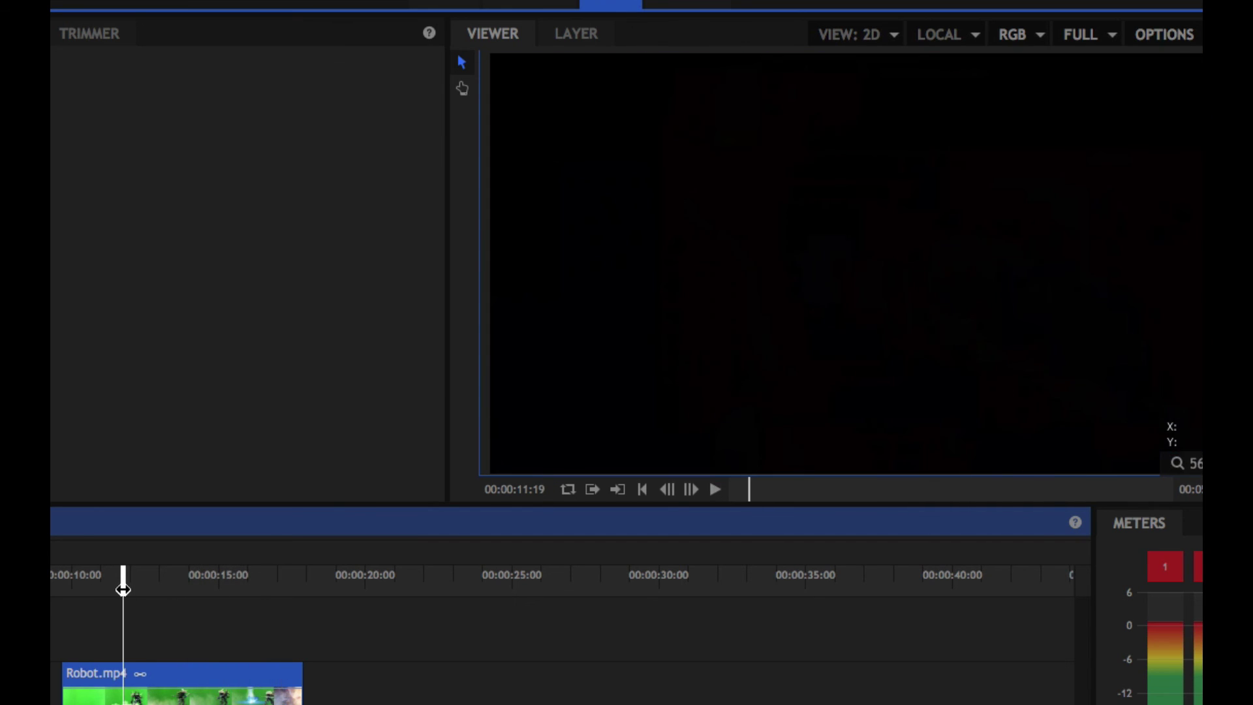
{"action": "mouse_move", "coordinate": [123, 587]}
{"action": "left_mouse_down"}
{"action": "mouse_move", "coordinate": [155, 587]}
{"action": "mouse_move", "coordinate": [101, 584]}
{"action": "left_mouse_up"}
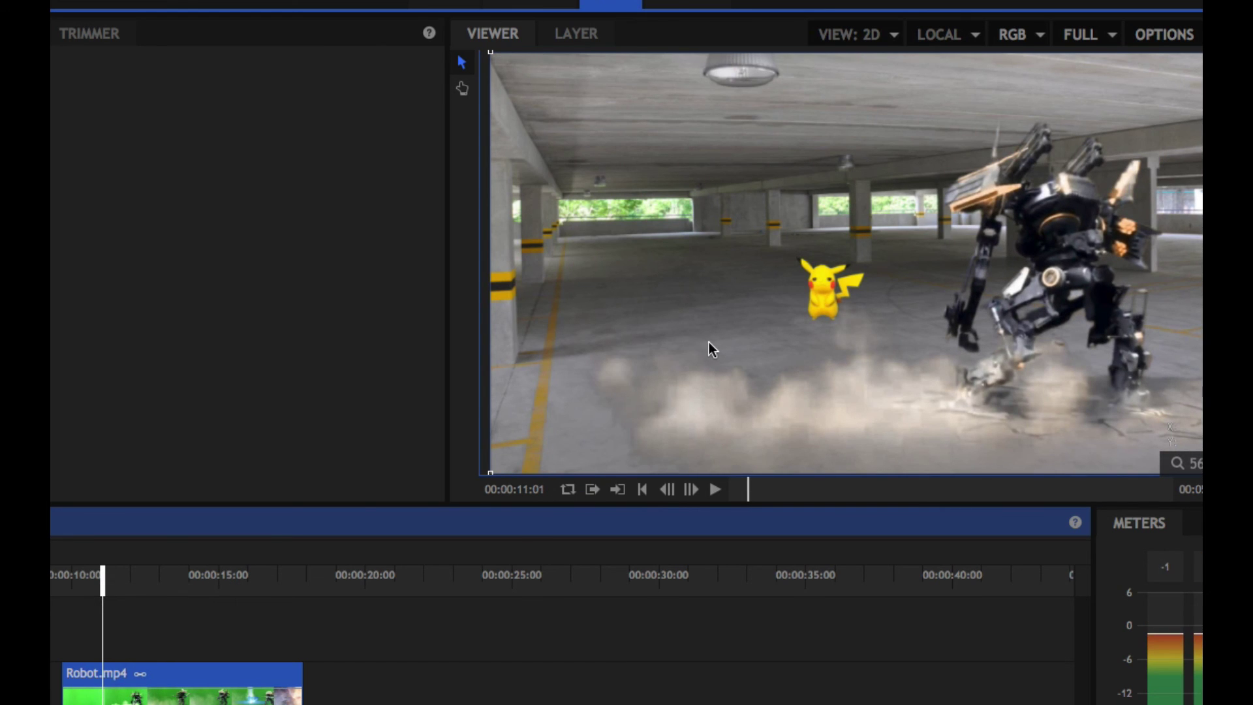
{"action": "left_click", "coordinate": [187, 682]}
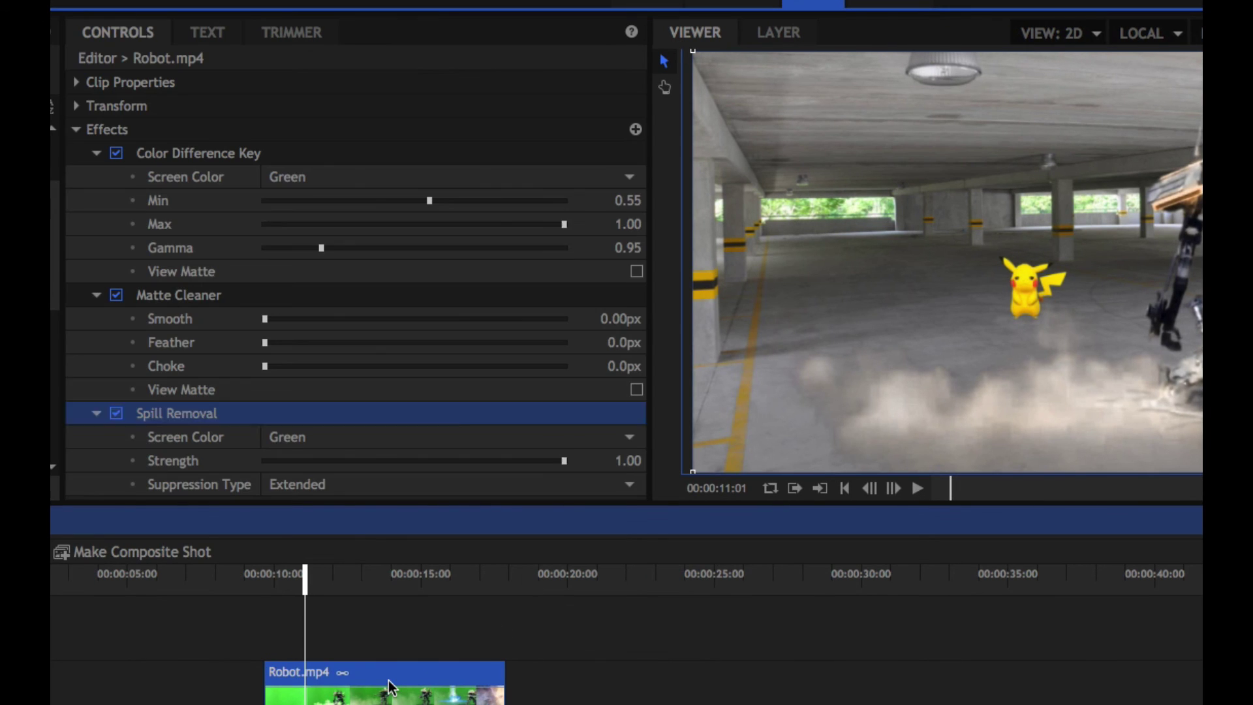
{"action": "left_click", "coordinate": [428, 205]}
{"action": "left_click_drag", "start_coordinate": [428, 205], "coordinate": [465, 210]}
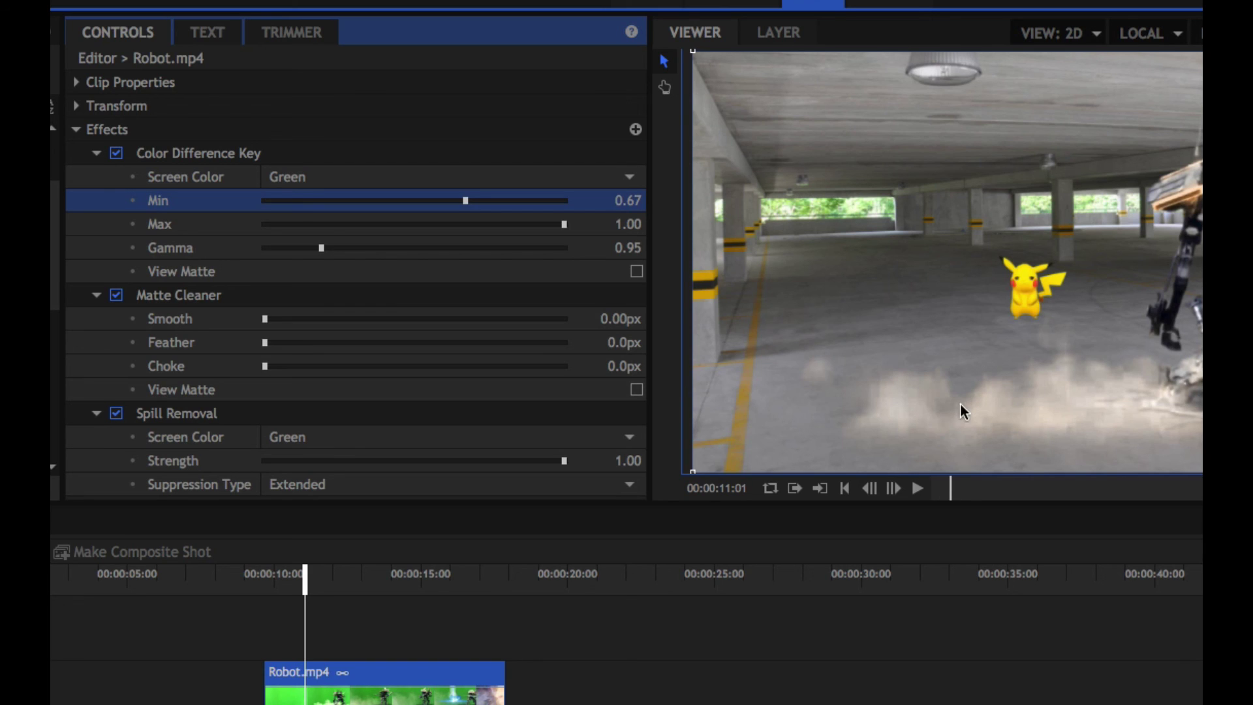
Play the composite again from before the robot's entrance through the energy blast, then return the playhead to about 00:00:06:07.
{"action": "left_click_drag", "start_coordinate": [305, 580], "coordinate": [237, 582]}
{"action": "key", "text": "space"}
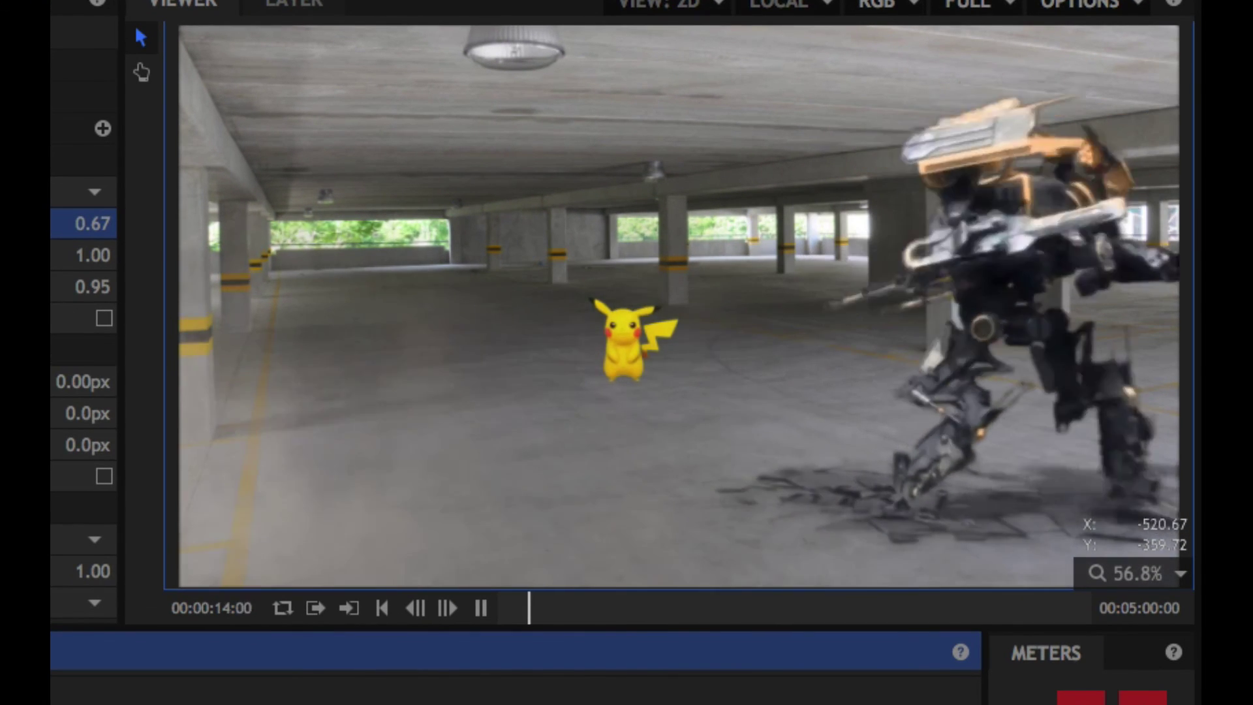
{"action": "key", "text": "space"}
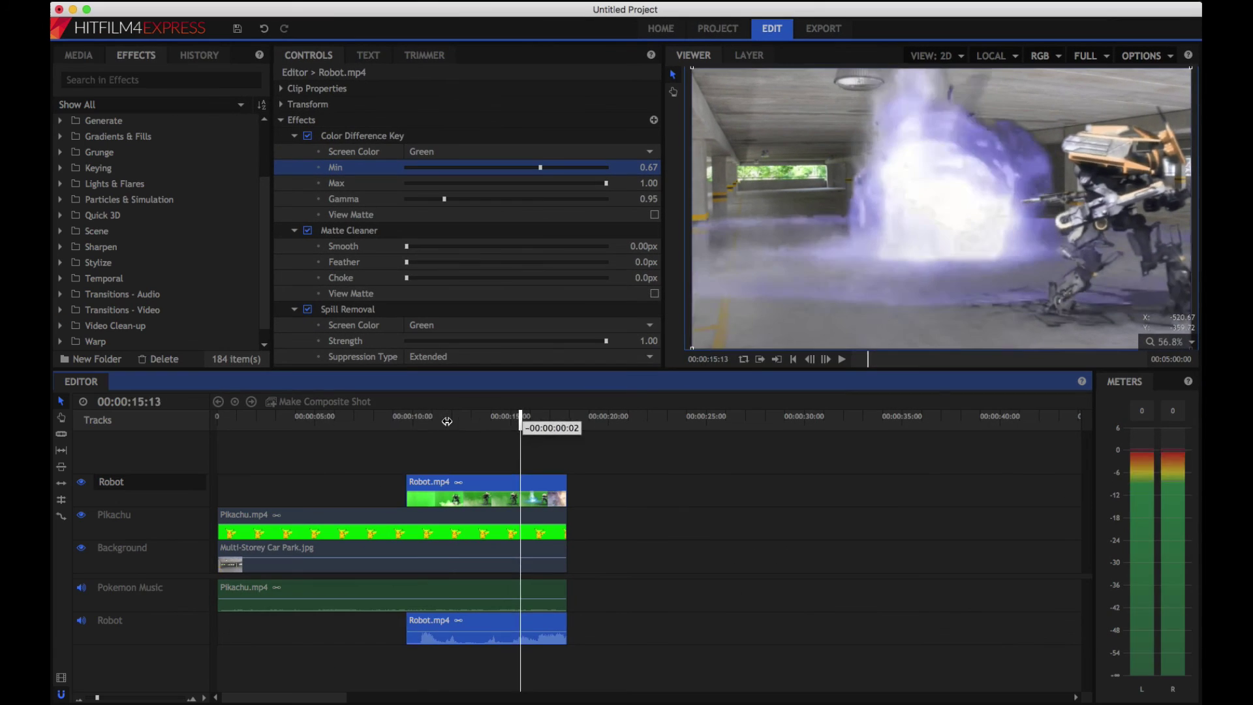
{"action": "left_click_drag", "start_coordinate": [522, 420], "coordinate": [342, 426]}
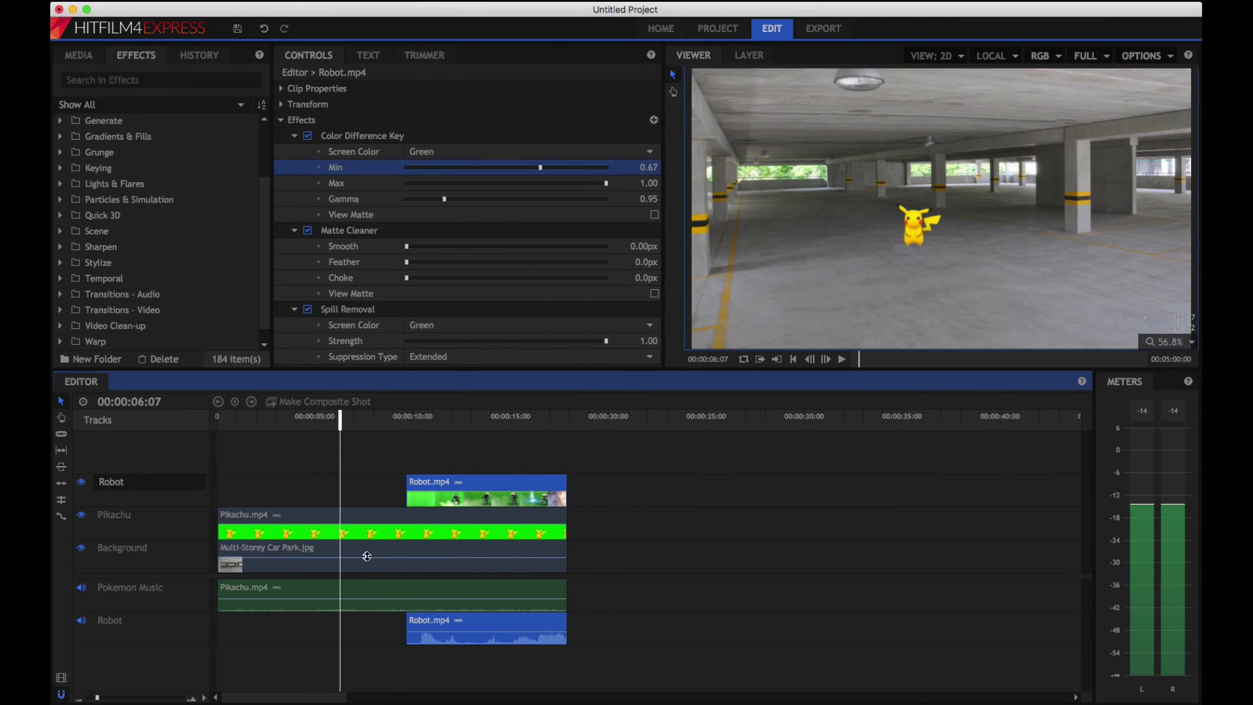